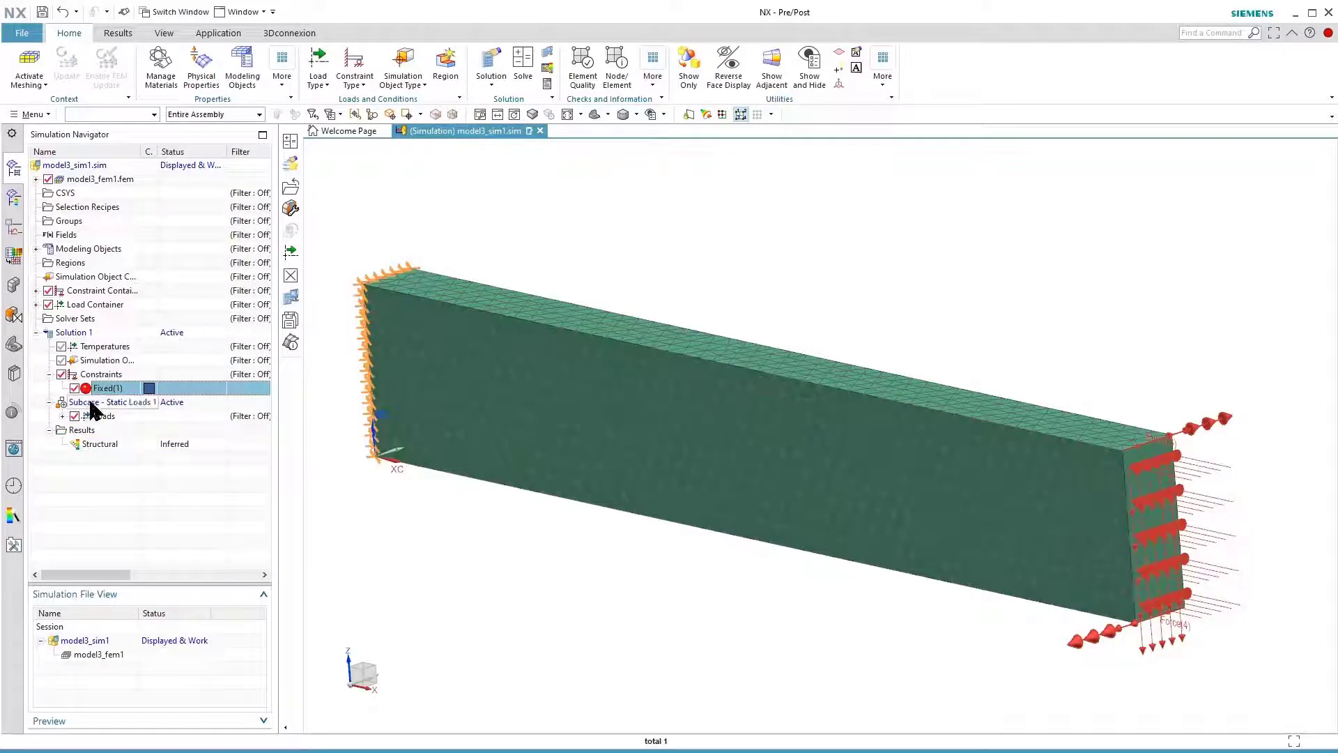
Review each of the four forces, Force(1) to Force(4), contained in the static loads subcase
click(92, 403)
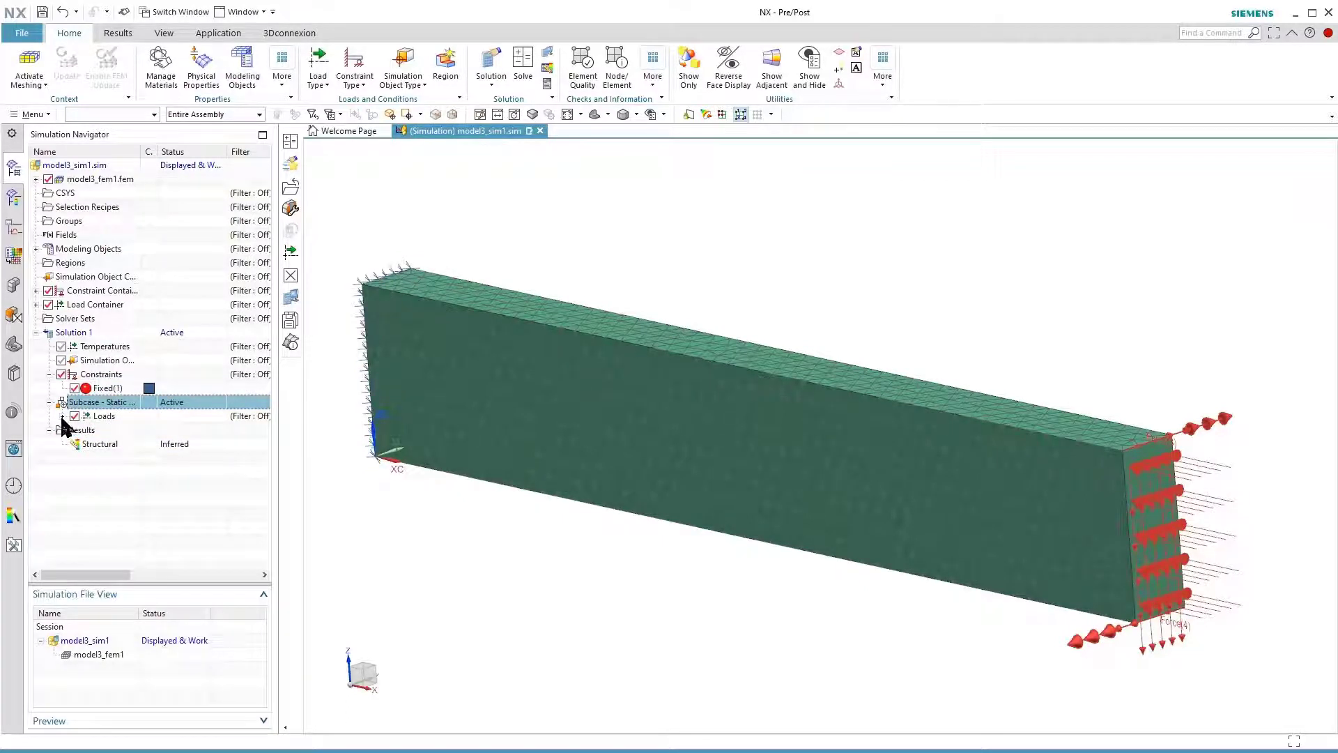
click(62, 416)
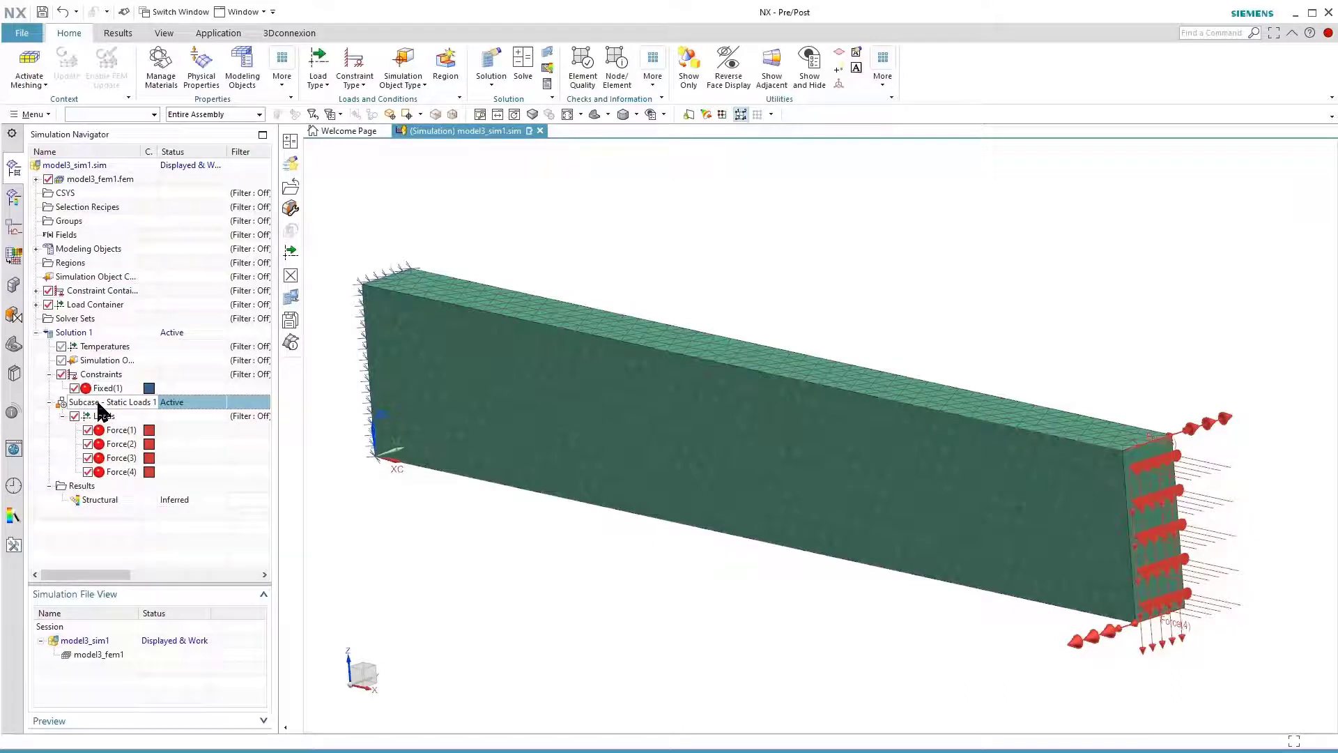
click(117, 444)
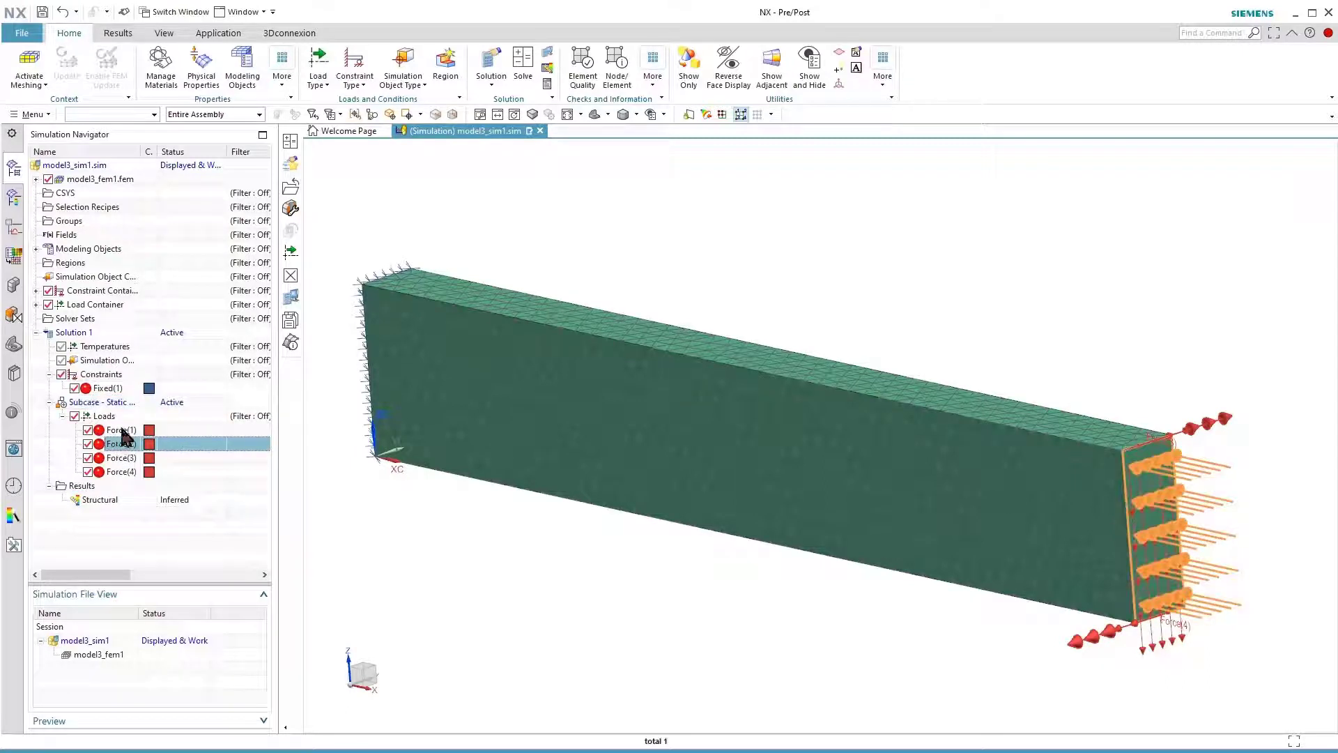
click(124, 431)
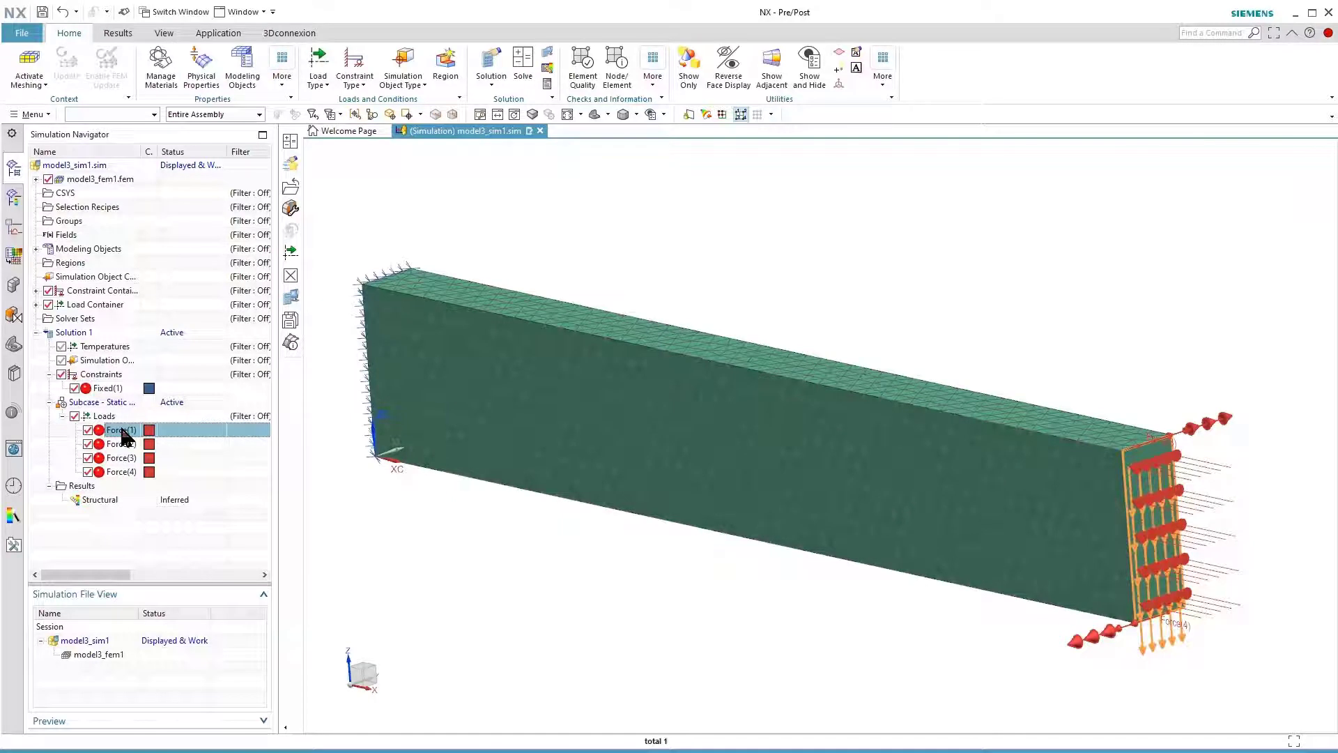
click(122, 460)
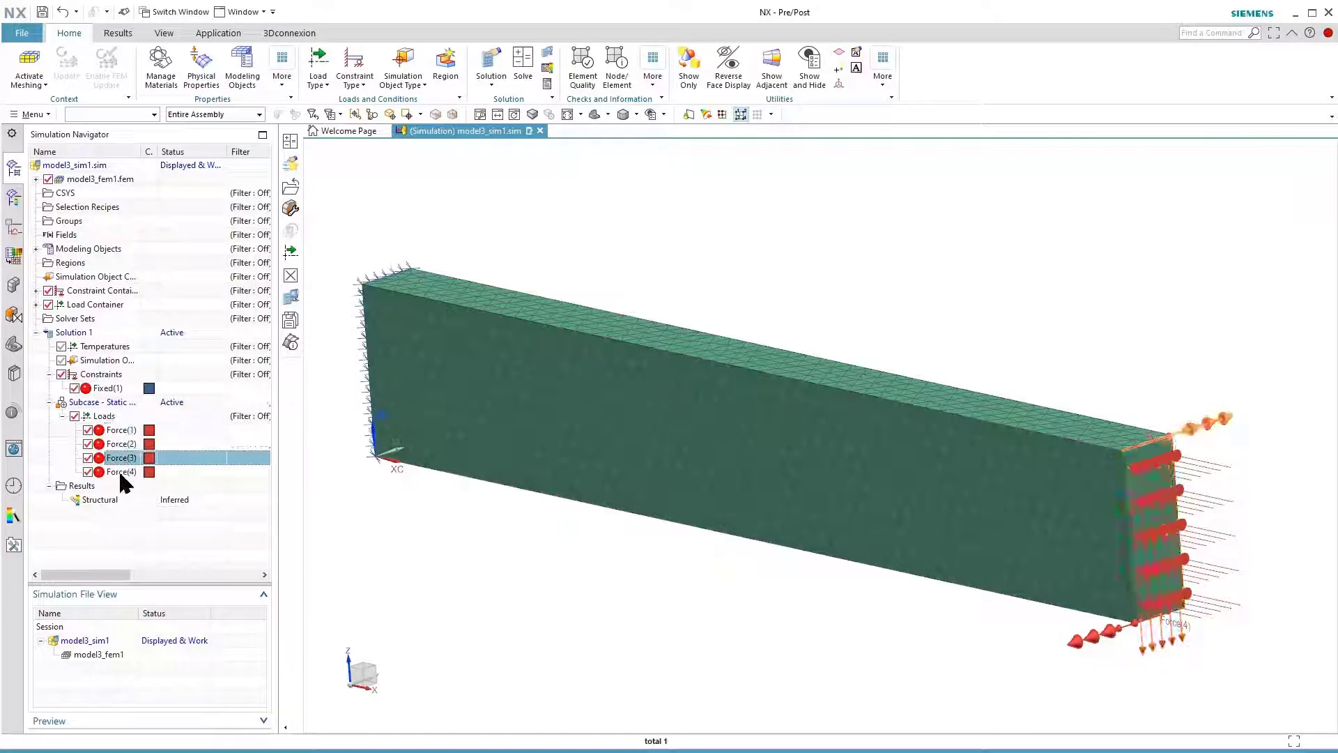
click(119, 472)
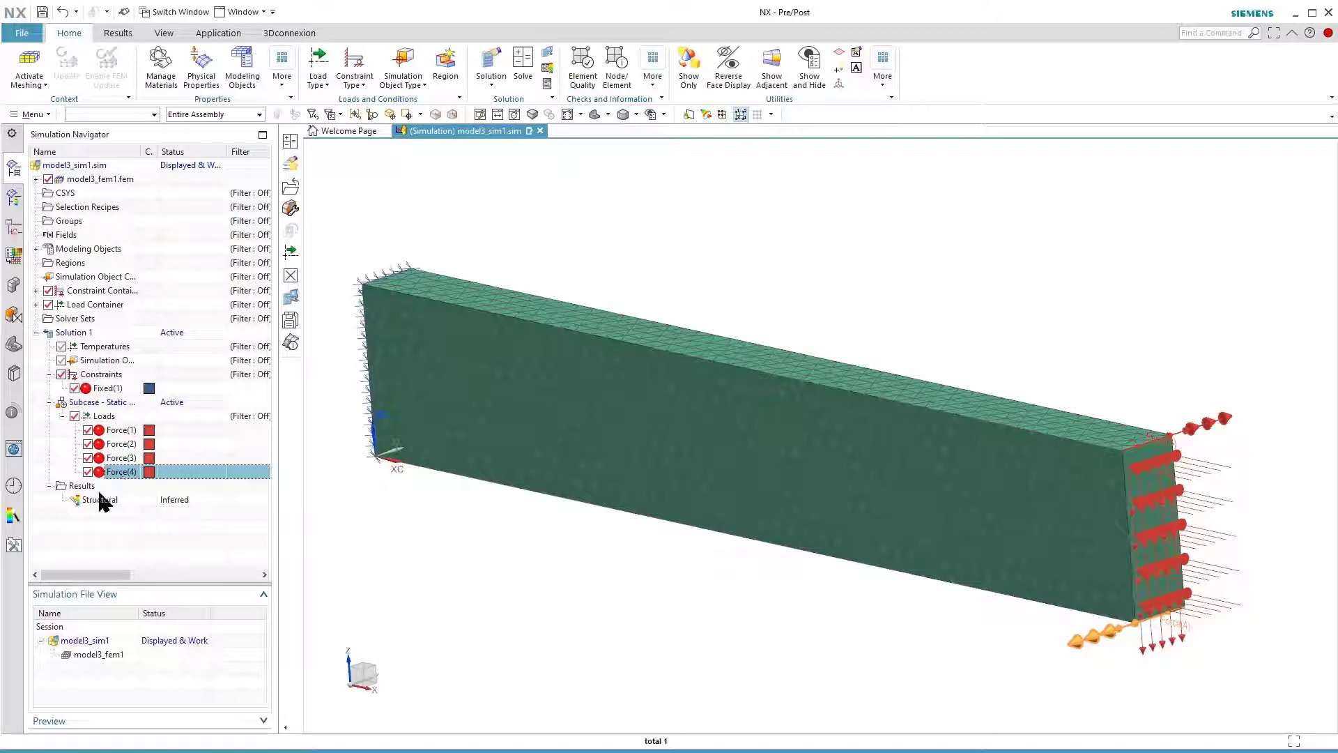
Load the structural results of Solution 1 and display the nodal displacement contour plot
double_click(101, 501)
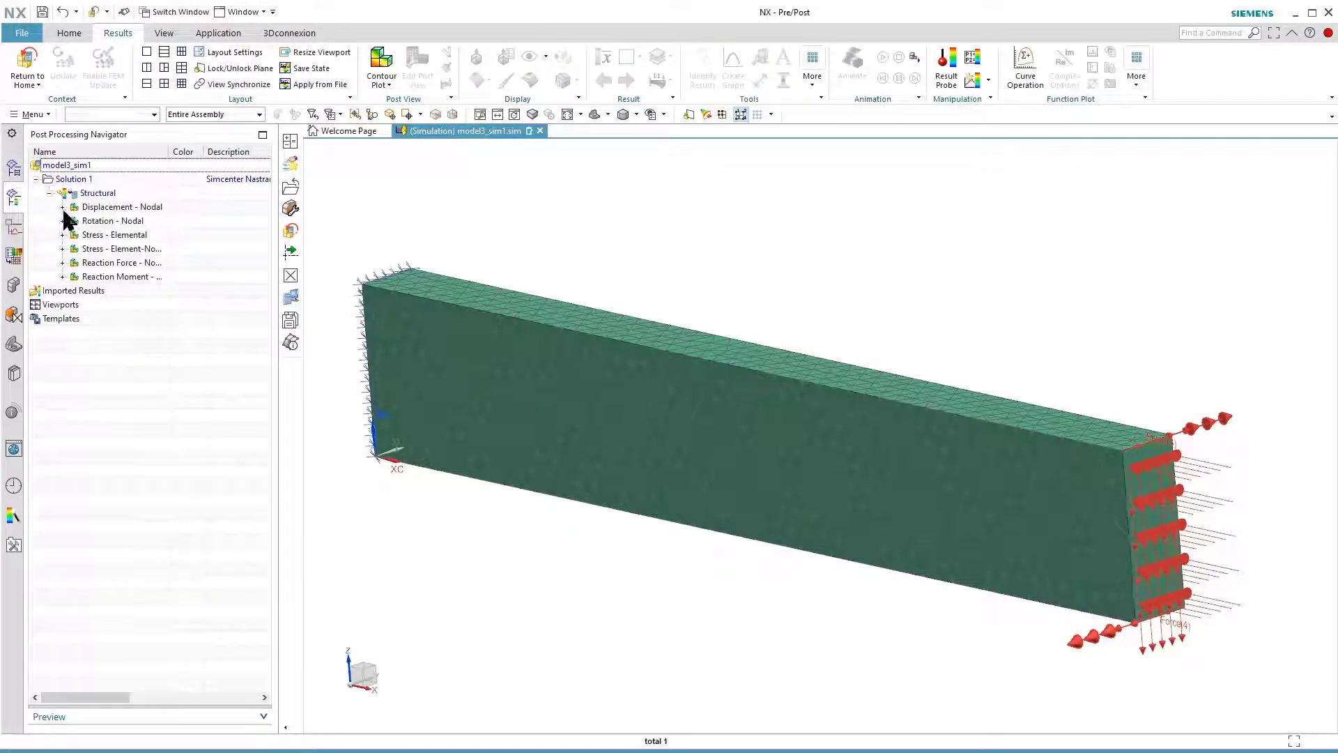
click(63, 207)
double_click(66, 207)
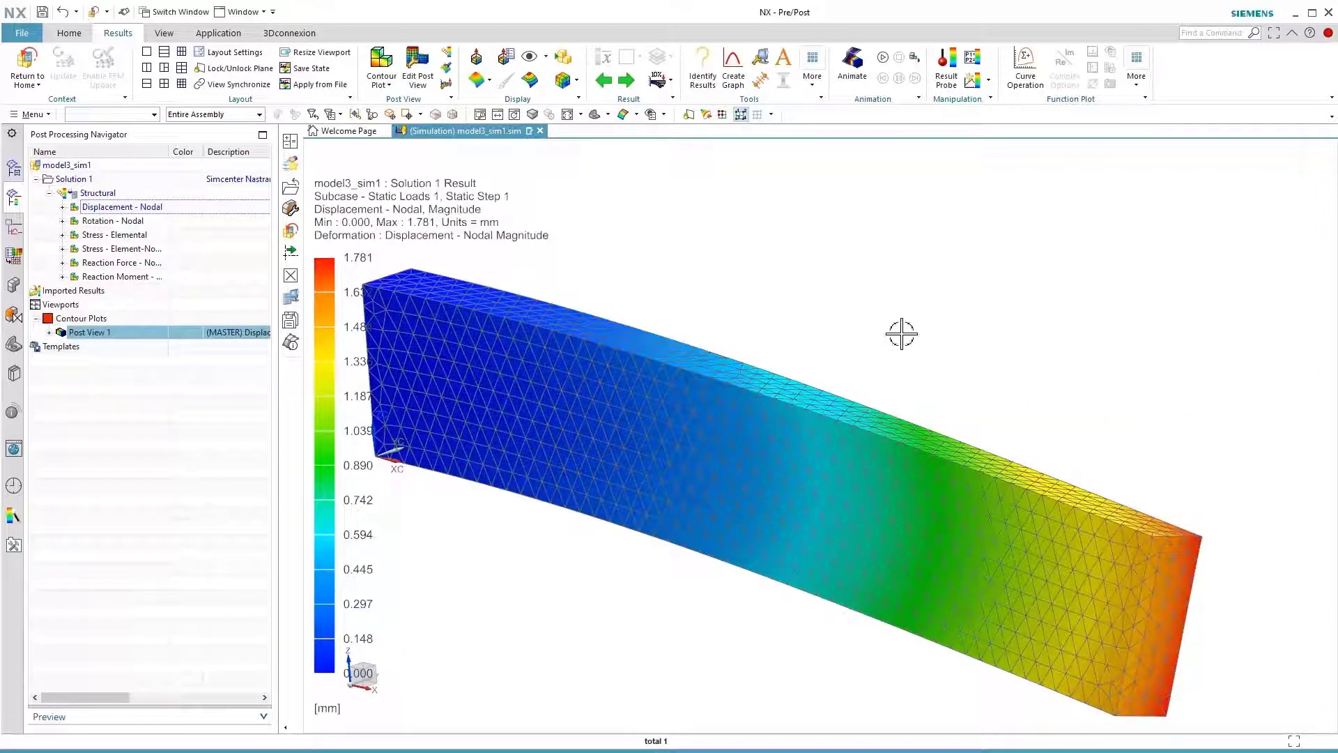
Animate the displacement result as a full cycle, watch the beam deform, and end the animation
click(852, 64)
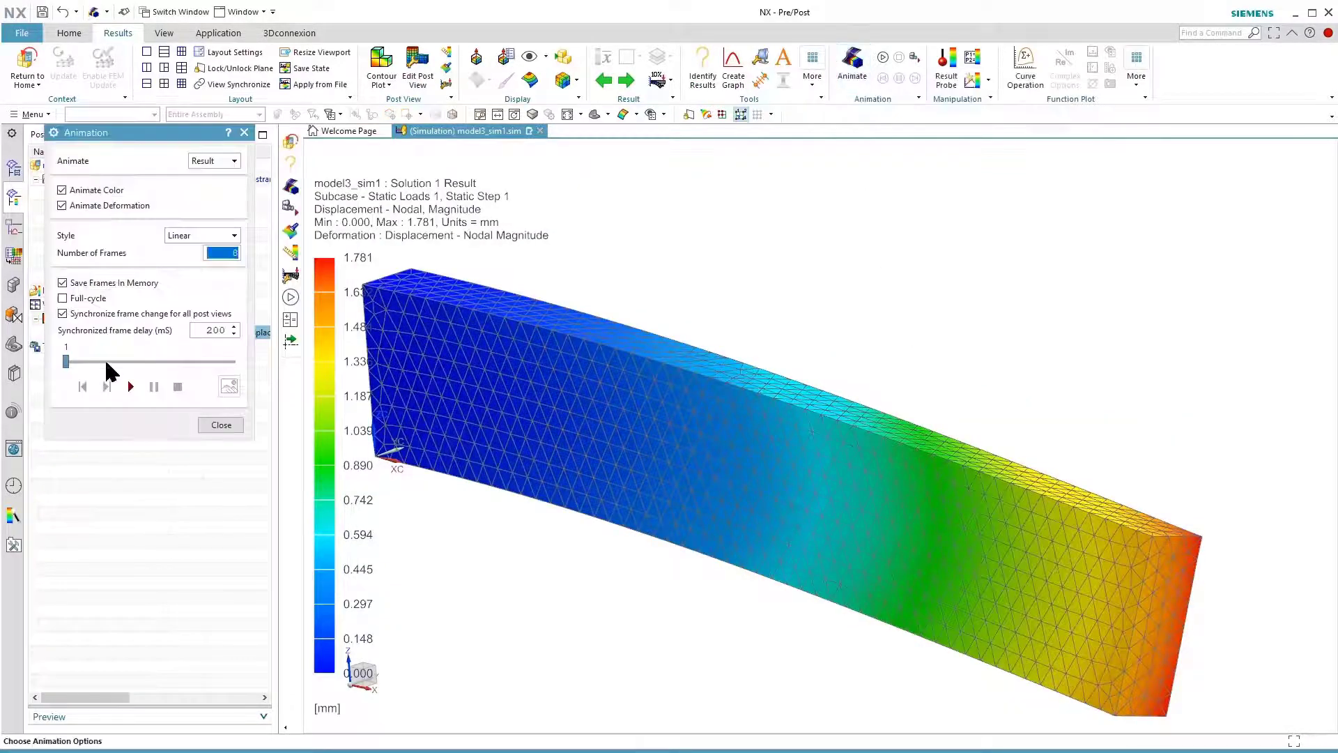
click(62, 298)
click(130, 386)
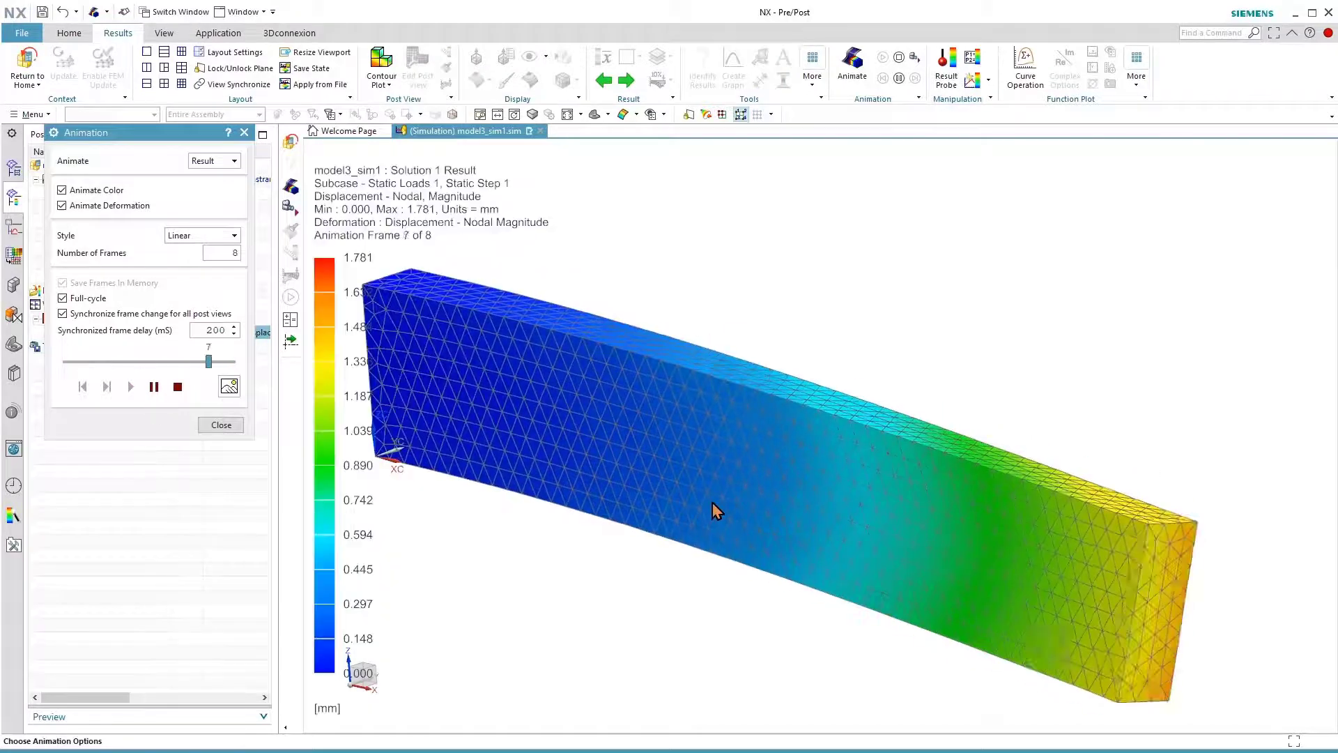
middle_drag(720, 544, 722, 546)
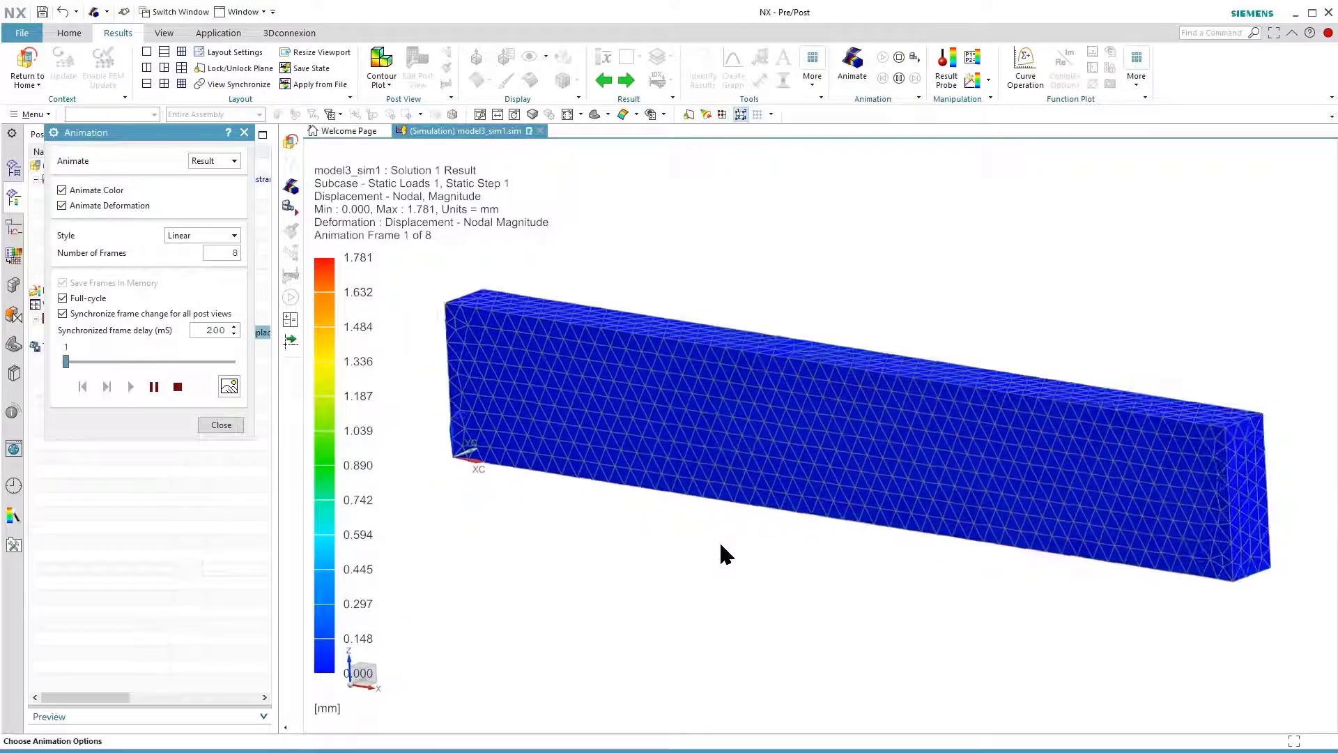
click(179, 388)
click(216, 425)
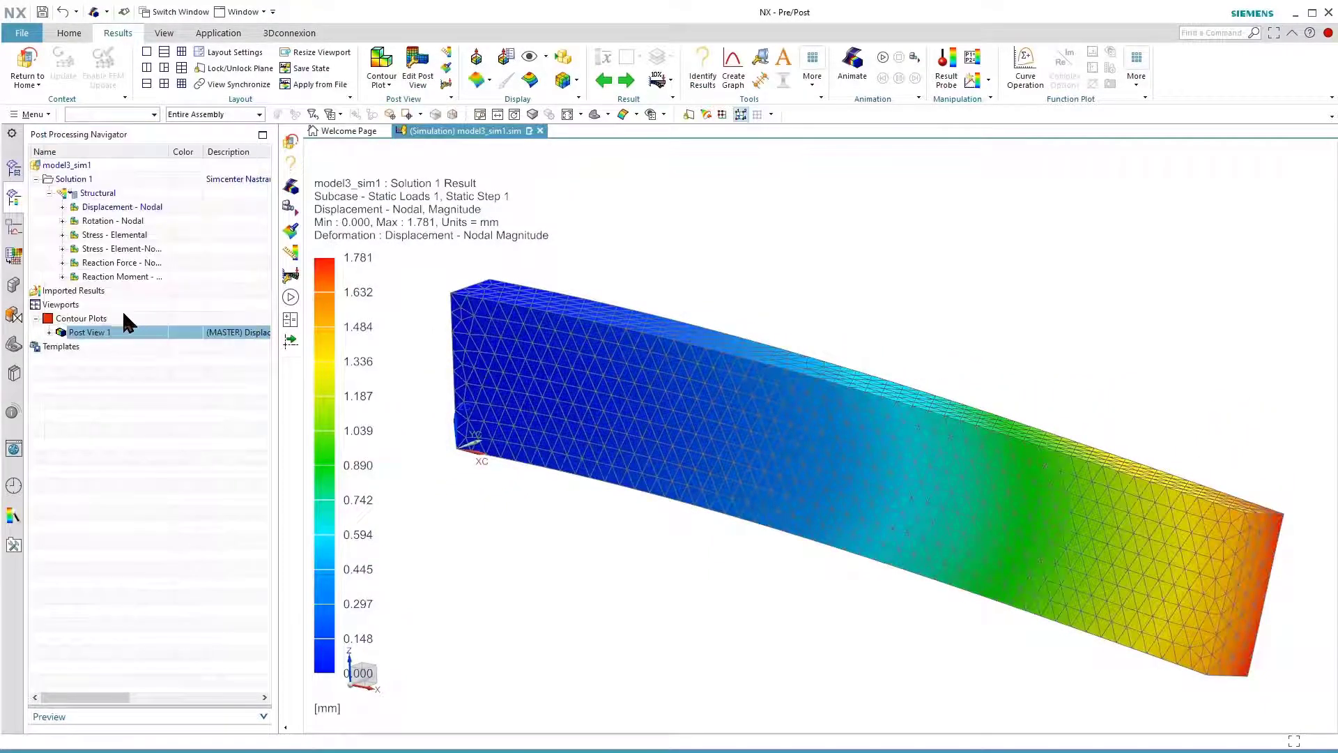
Inspect the Von-Mises element-nodal stress at the beam's loaded end, and return to the simulation setup
double_click(94, 250)
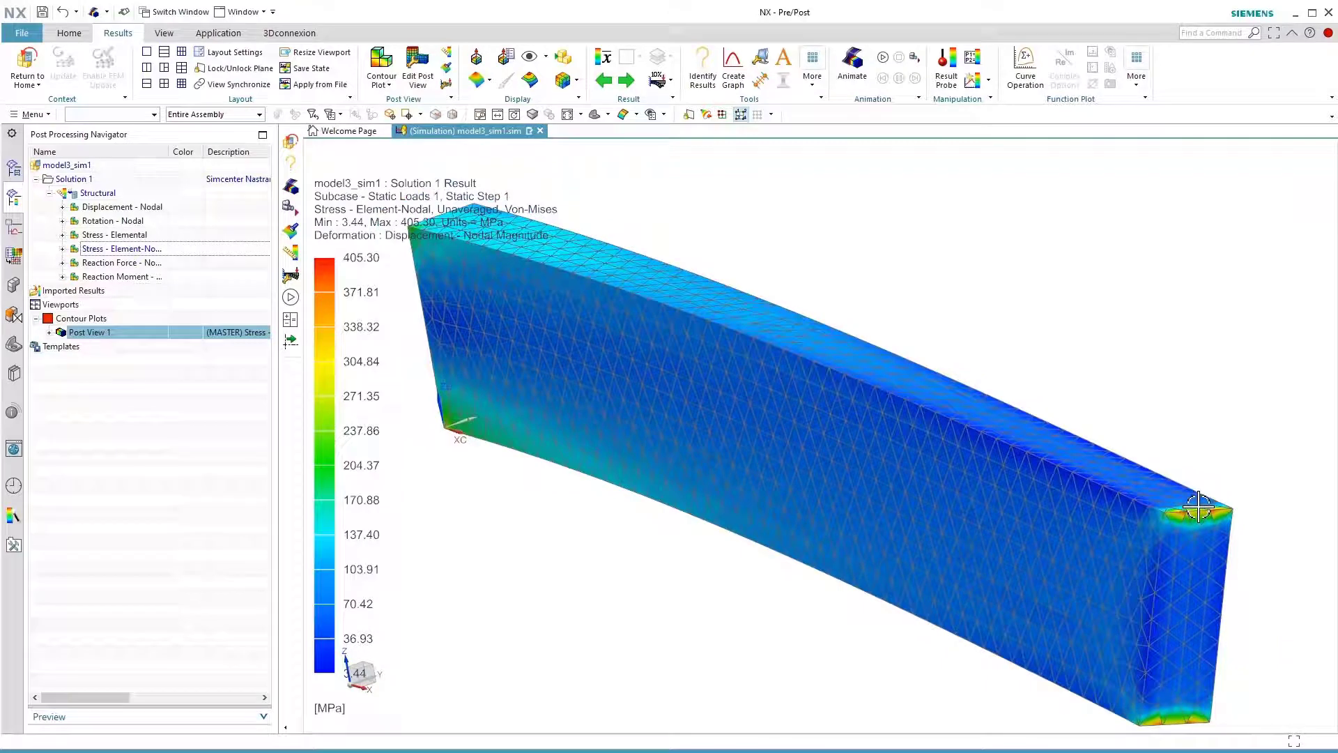
scroll(1204, 518, up, 5)
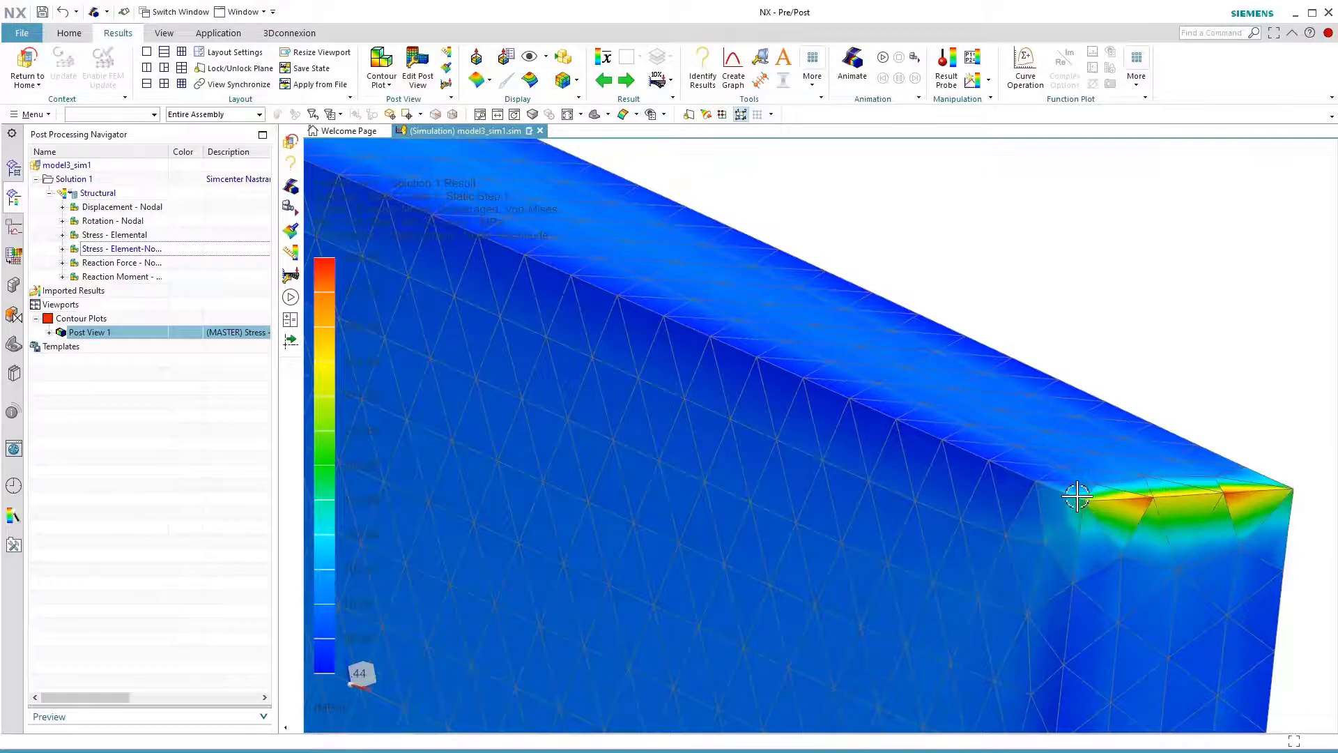
scroll(1077, 496, down, 4)
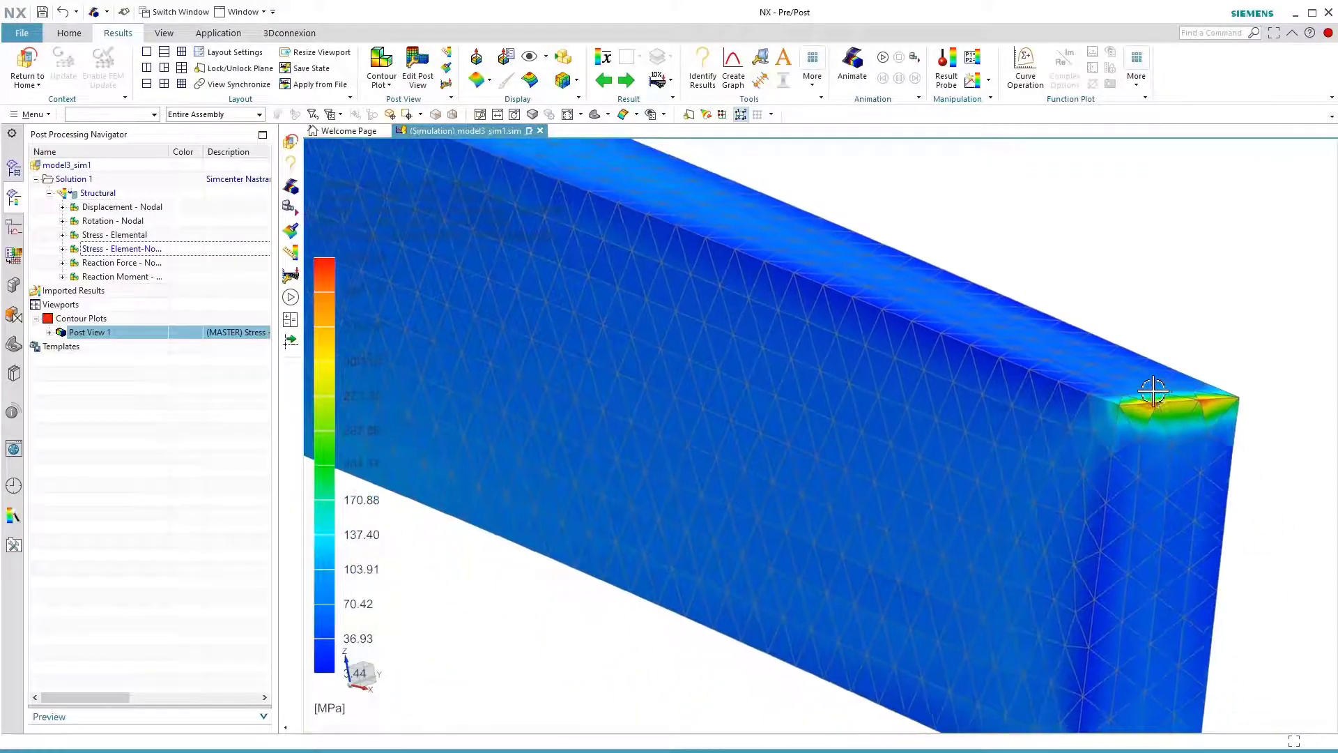
middle_drag(1154, 391, 1171, 390)
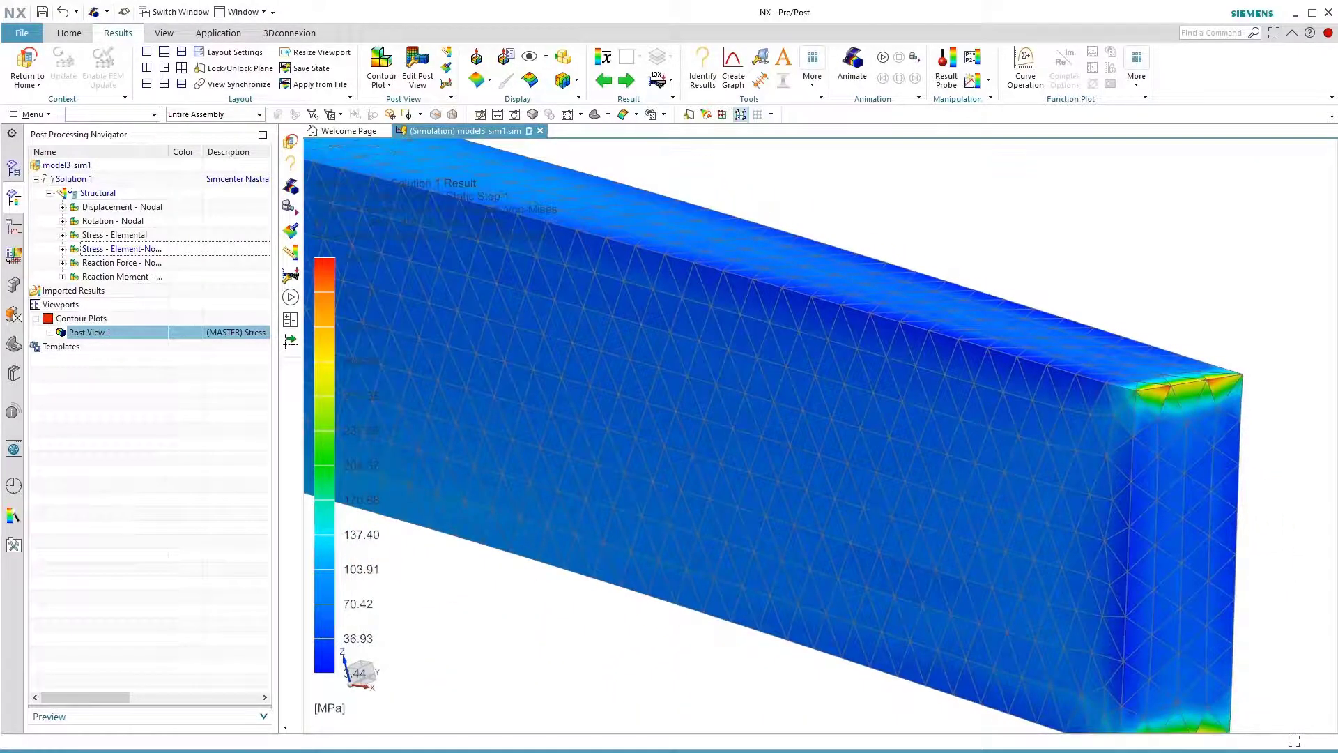
click(27, 64)
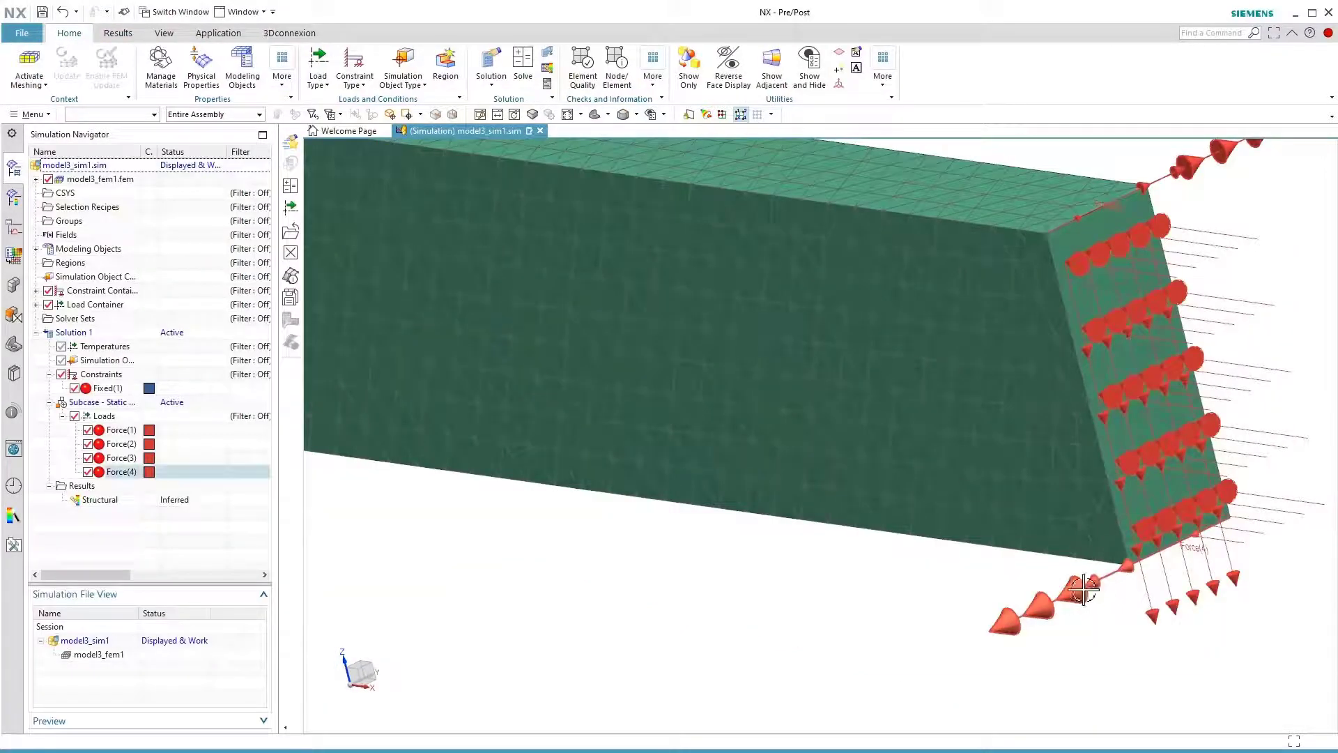
middle_drag(1144, 562, 1029, 577)
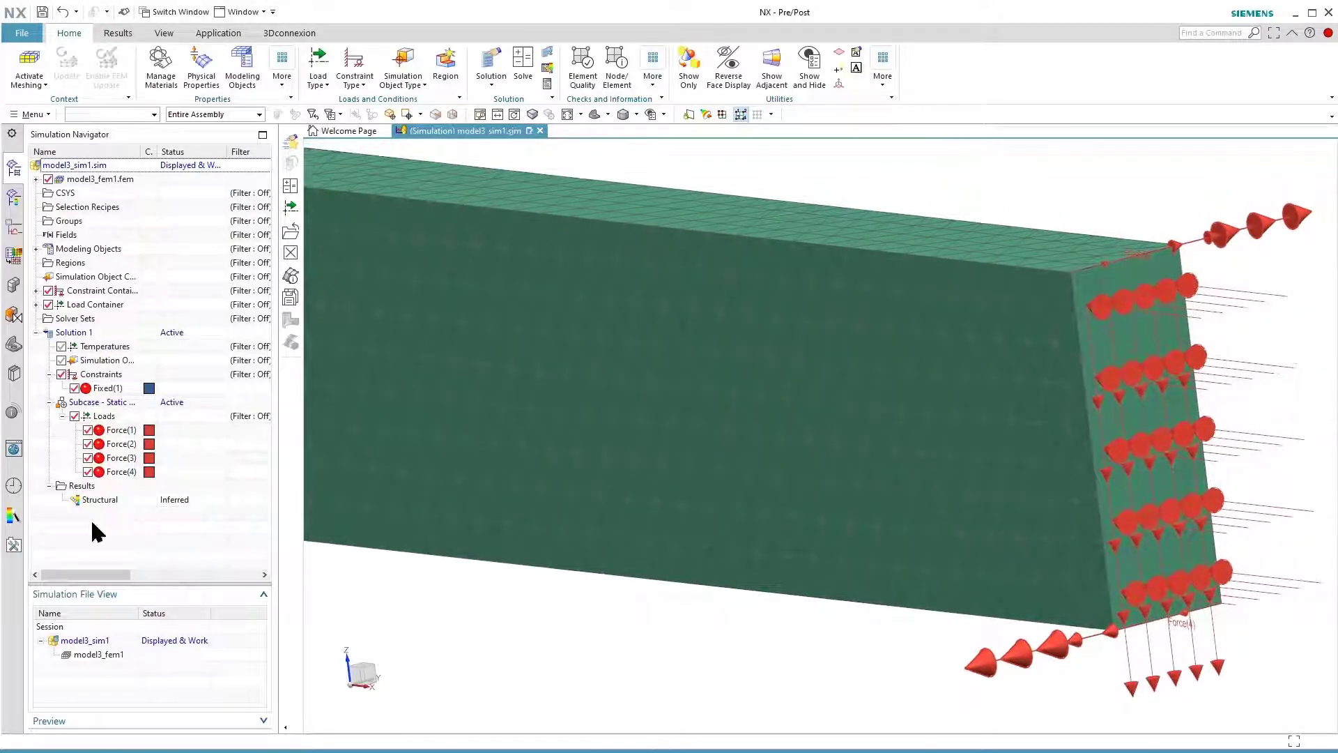
Rename the existing static loads subcase of Solution 1 as lc1_Compression
click(106, 411)
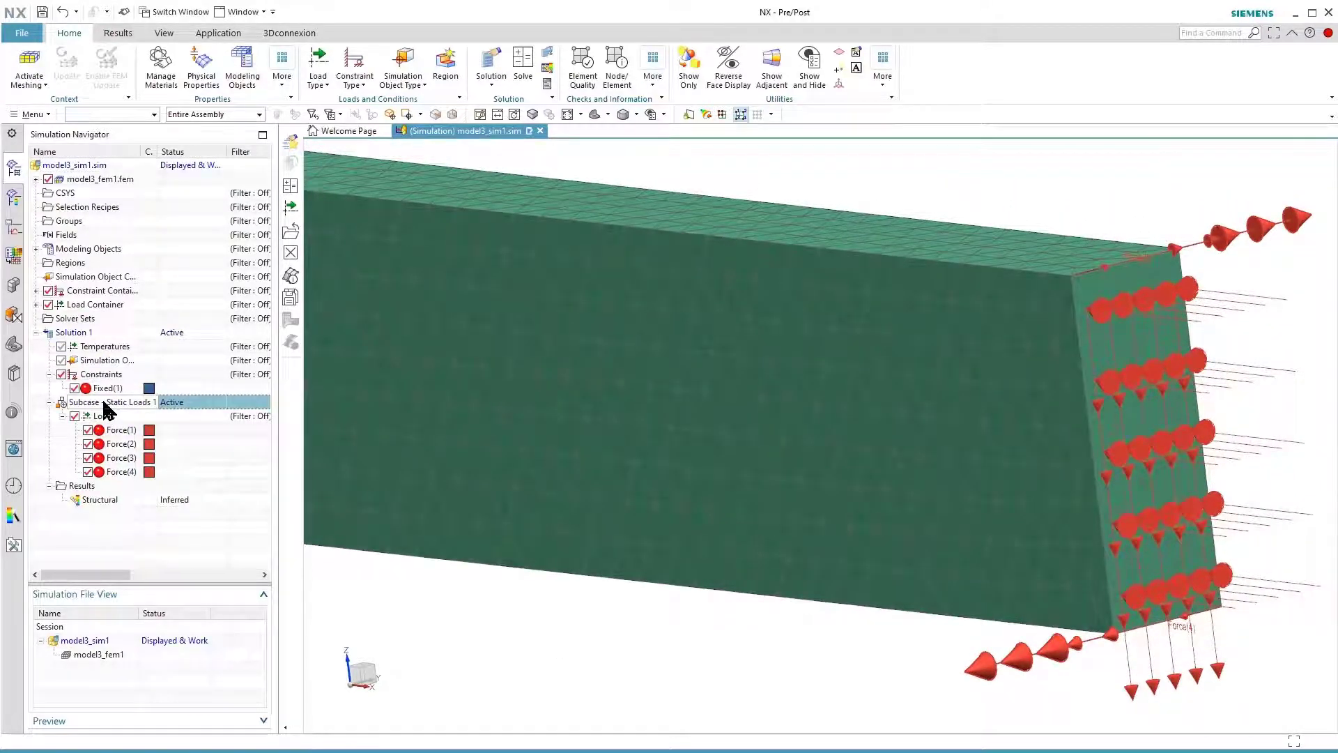
click(104, 402)
right_click(84, 407)
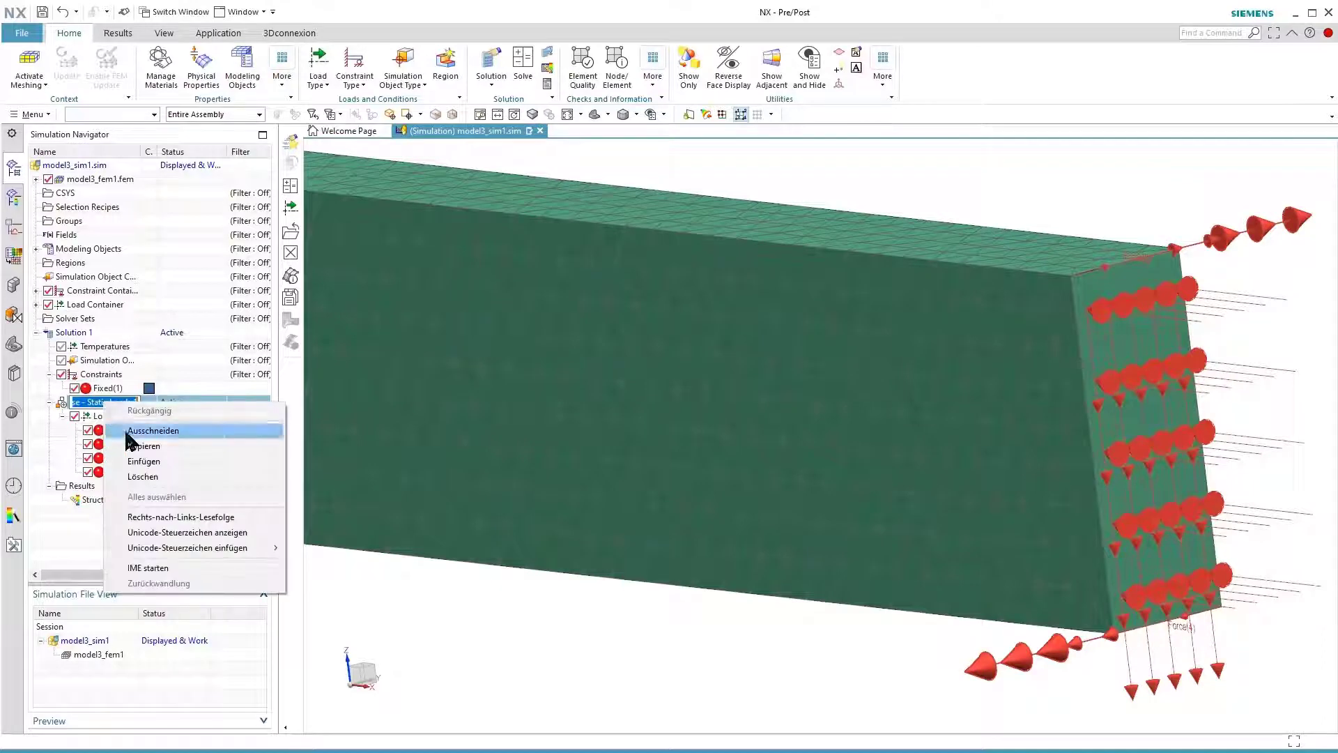
click(82, 403)
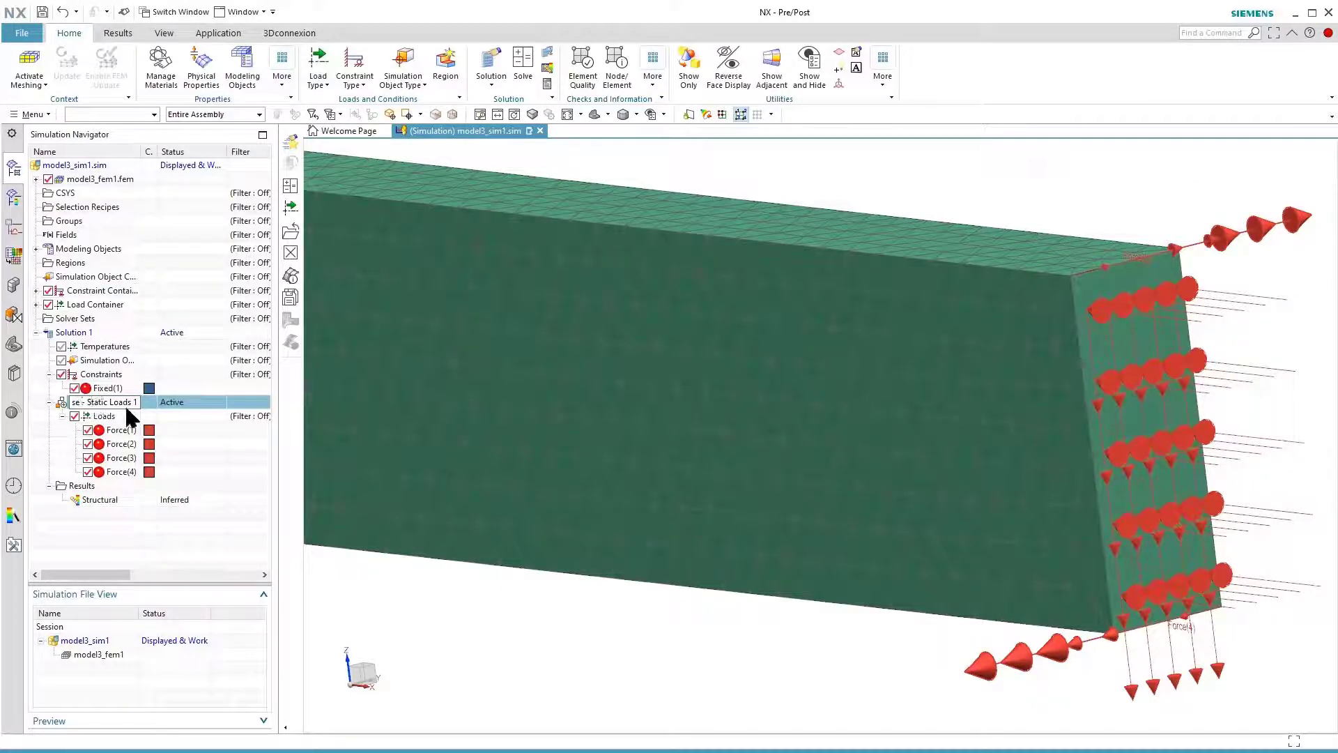
click(104, 403)
drag(139, 402, 52, 384)
text(lc1_Compression)
key(Return)
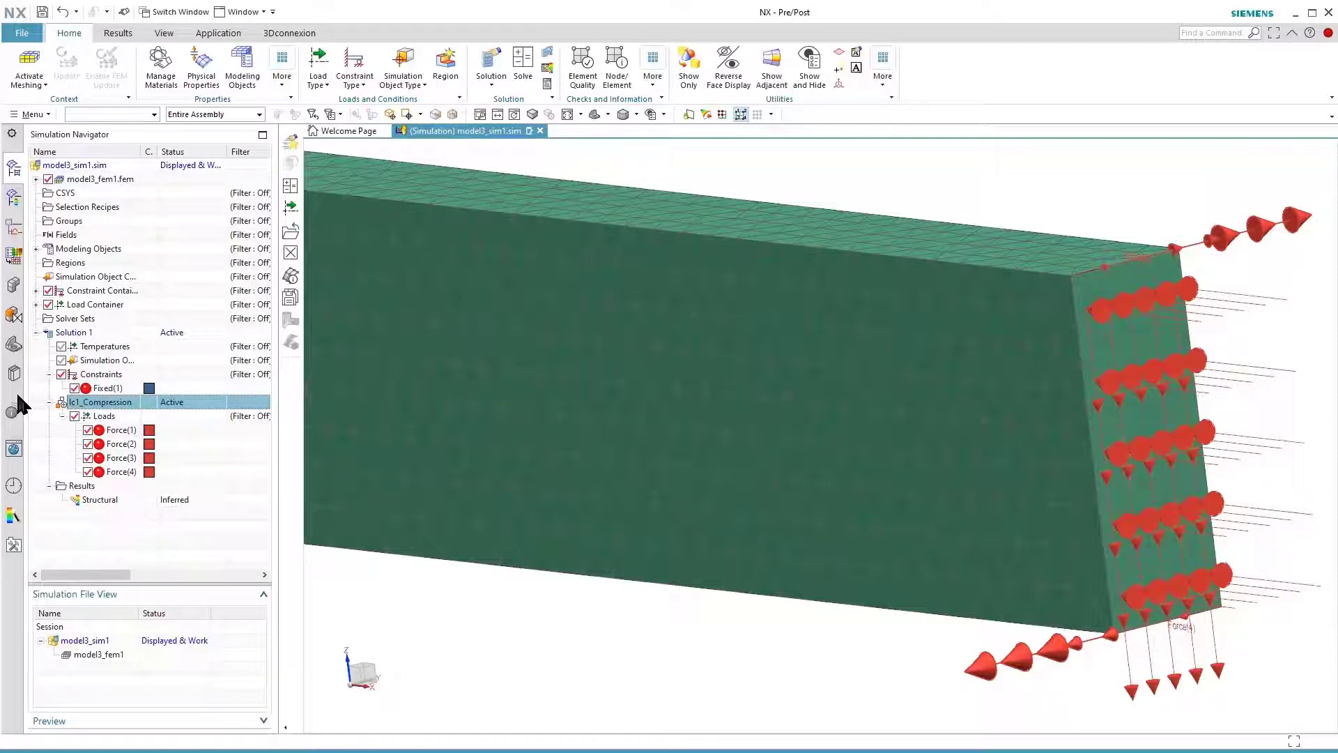
Add a new static loads subcase named lc2_Flexion to Solution 1
click(75, 333)
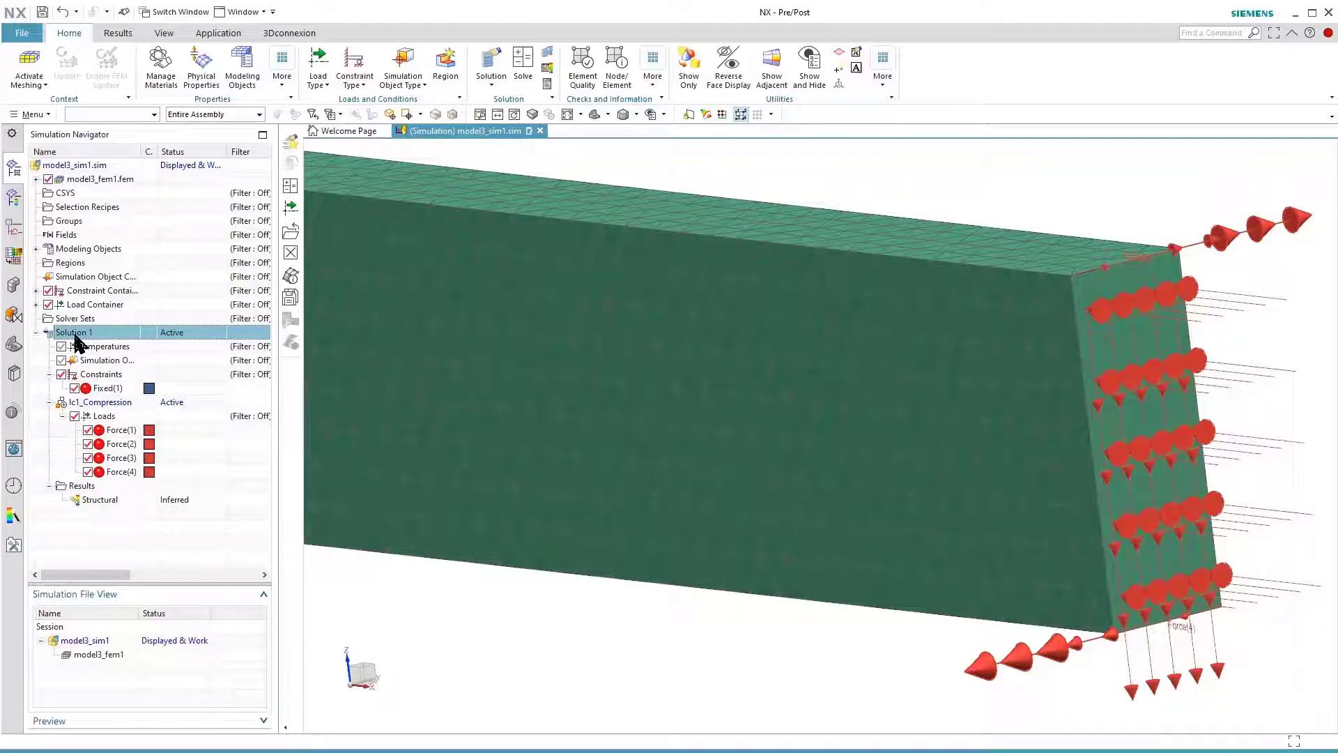
right_click(77, 340)
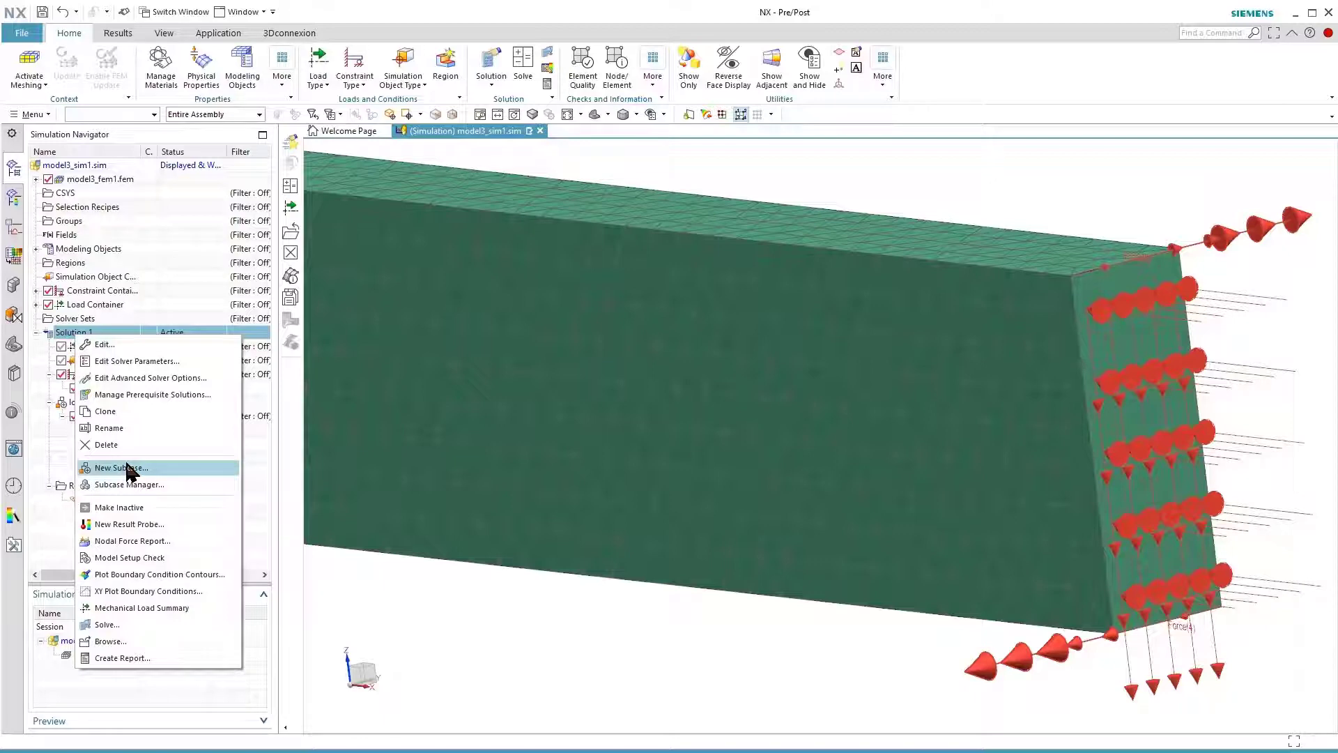
click(126, 468)
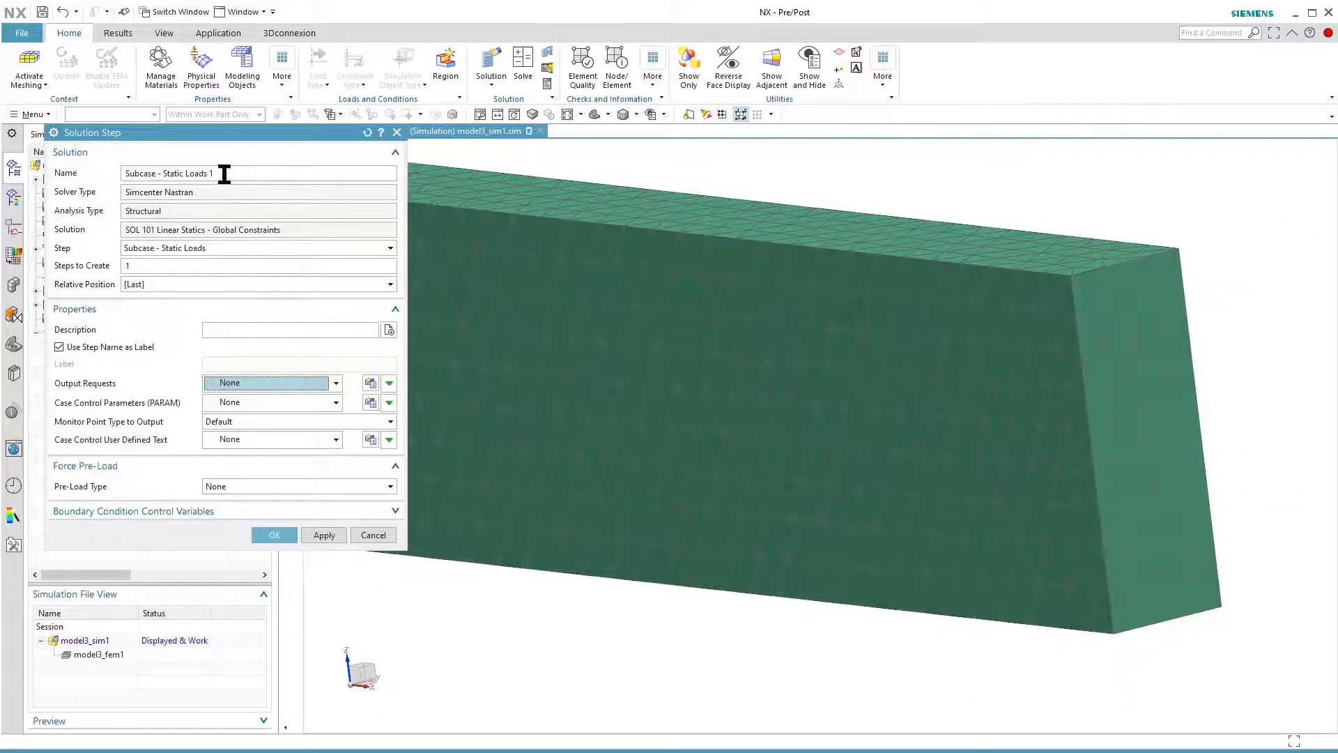
text(lc2_Flexion)
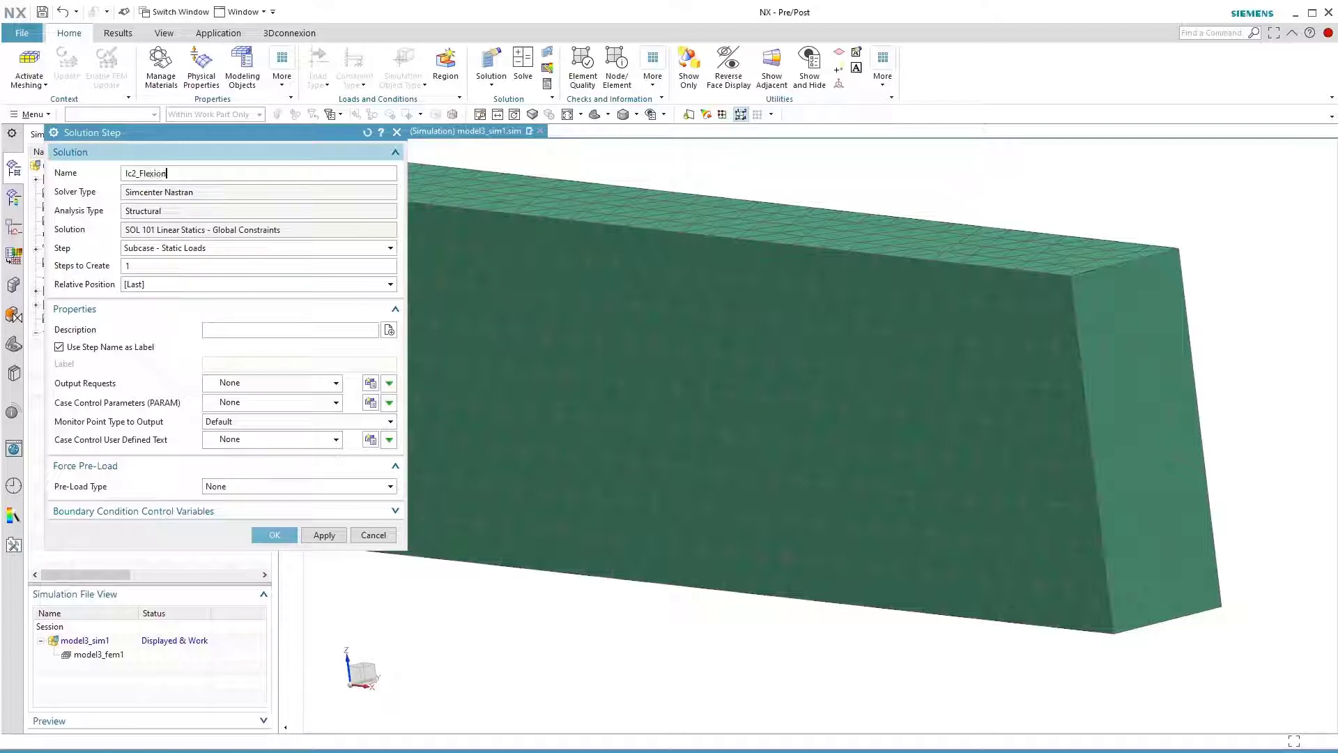
drag(170, 173, 85, 158)
click(272, 536)
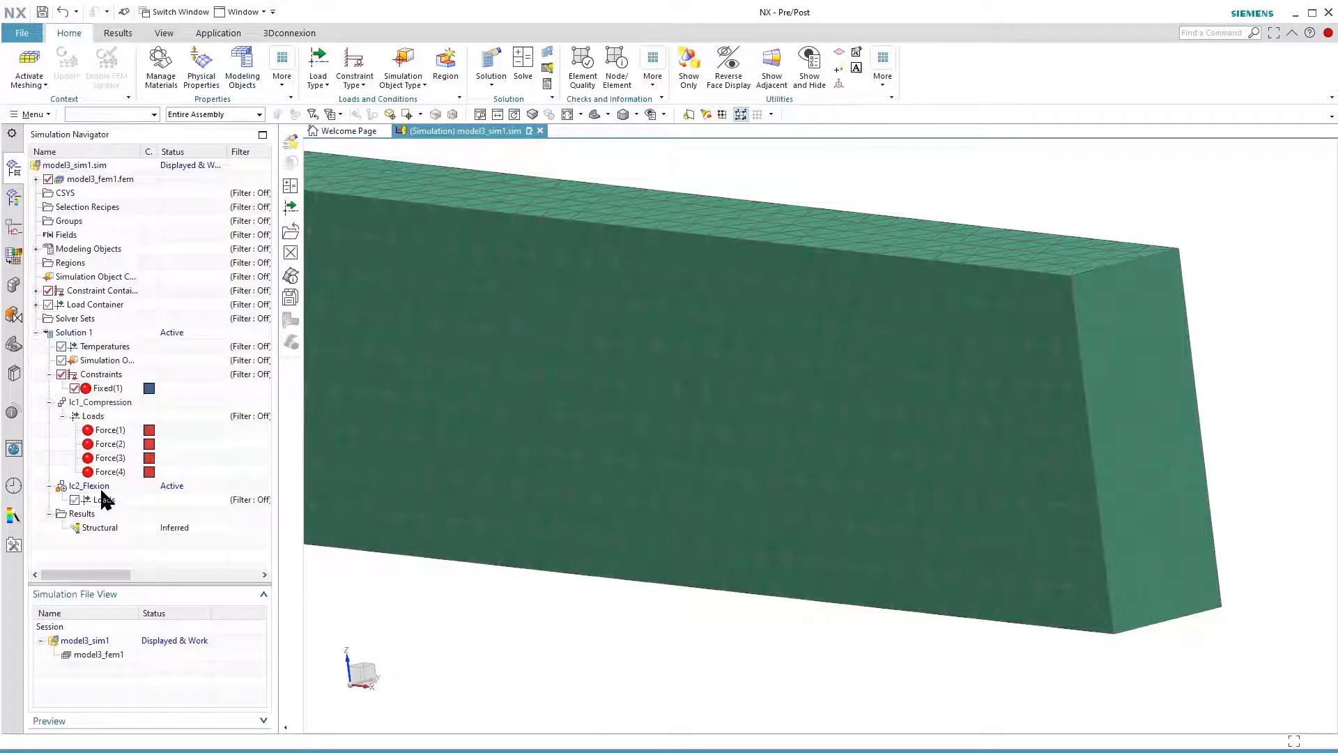
Add another static loads subcase to Solution 1, named lc3_Torsion
right_click(85, 333)
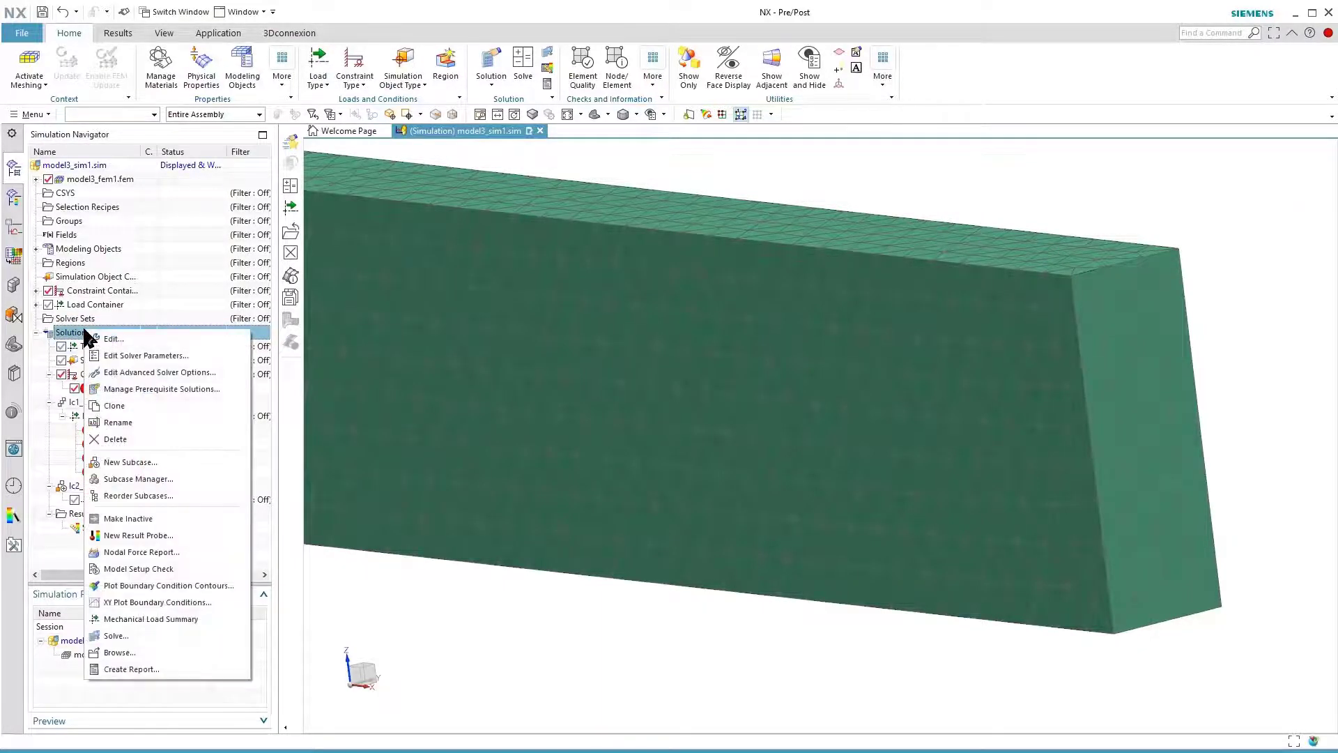
click(129, 462)
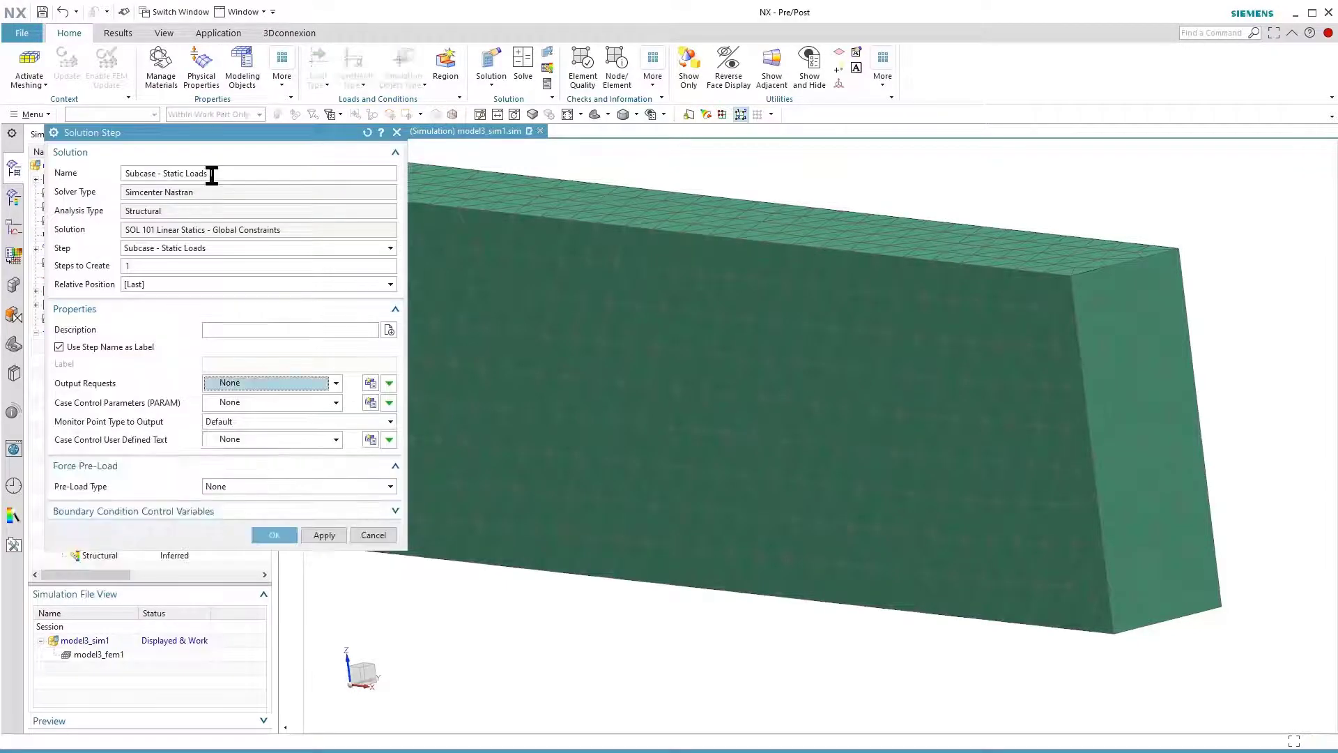
drag(217, 173, 109, 179)
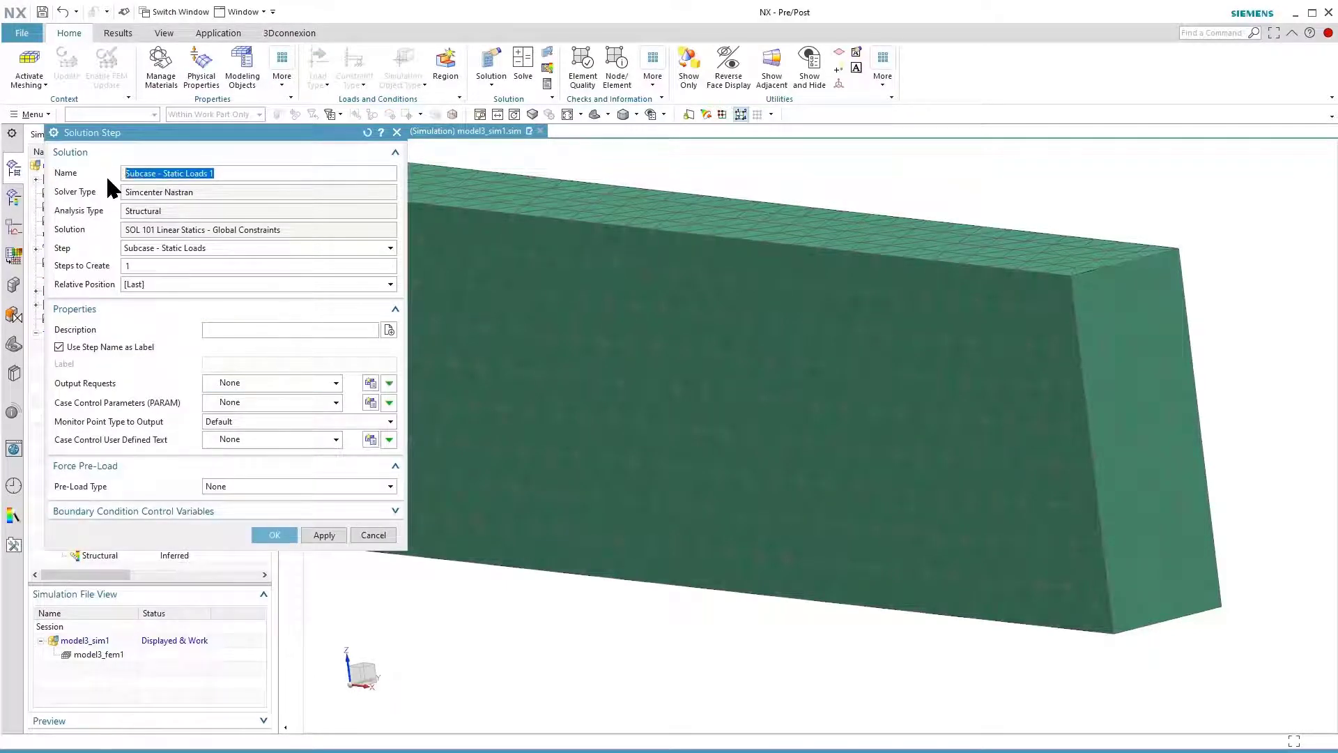
text(lc3_Torsion)
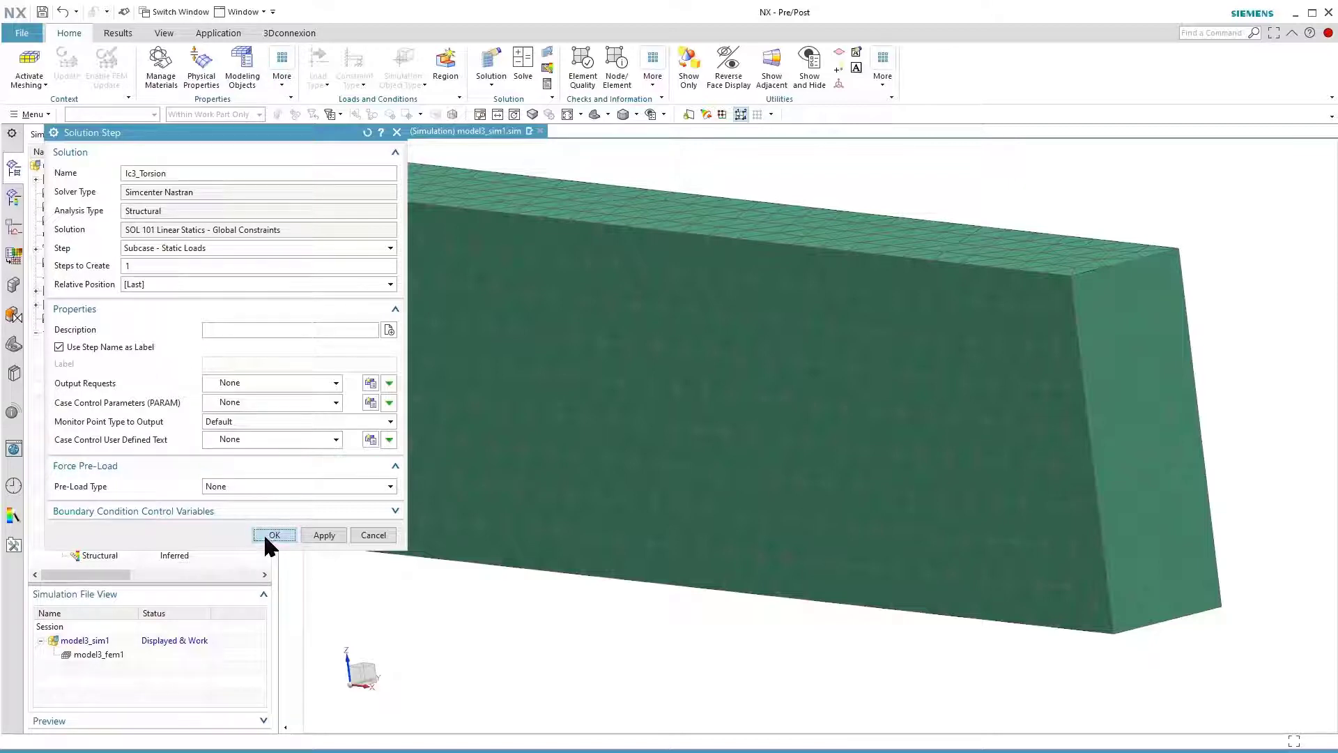
click(266, 538)
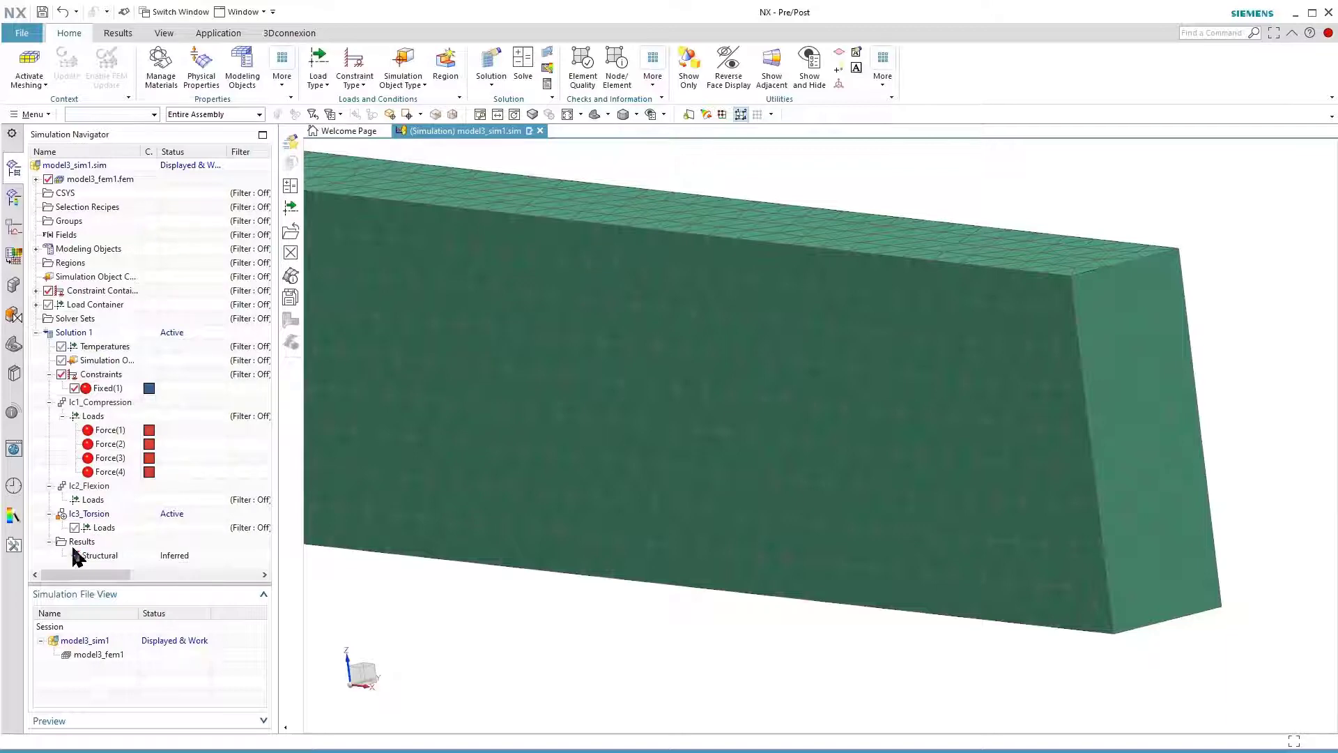
Check the definition of Force(4) in lc1_Compression and accept it without changes
click(106, 474)
double_click(105, 472)
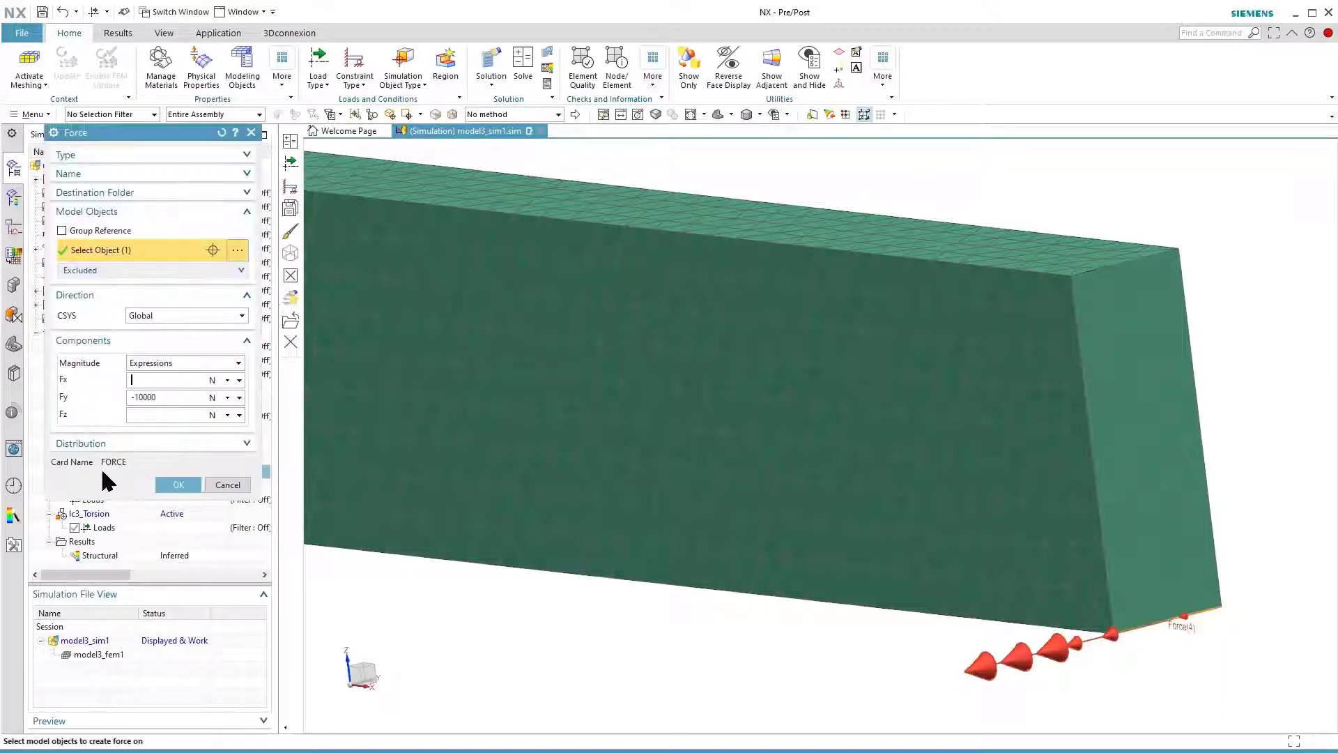
click(176, 483)
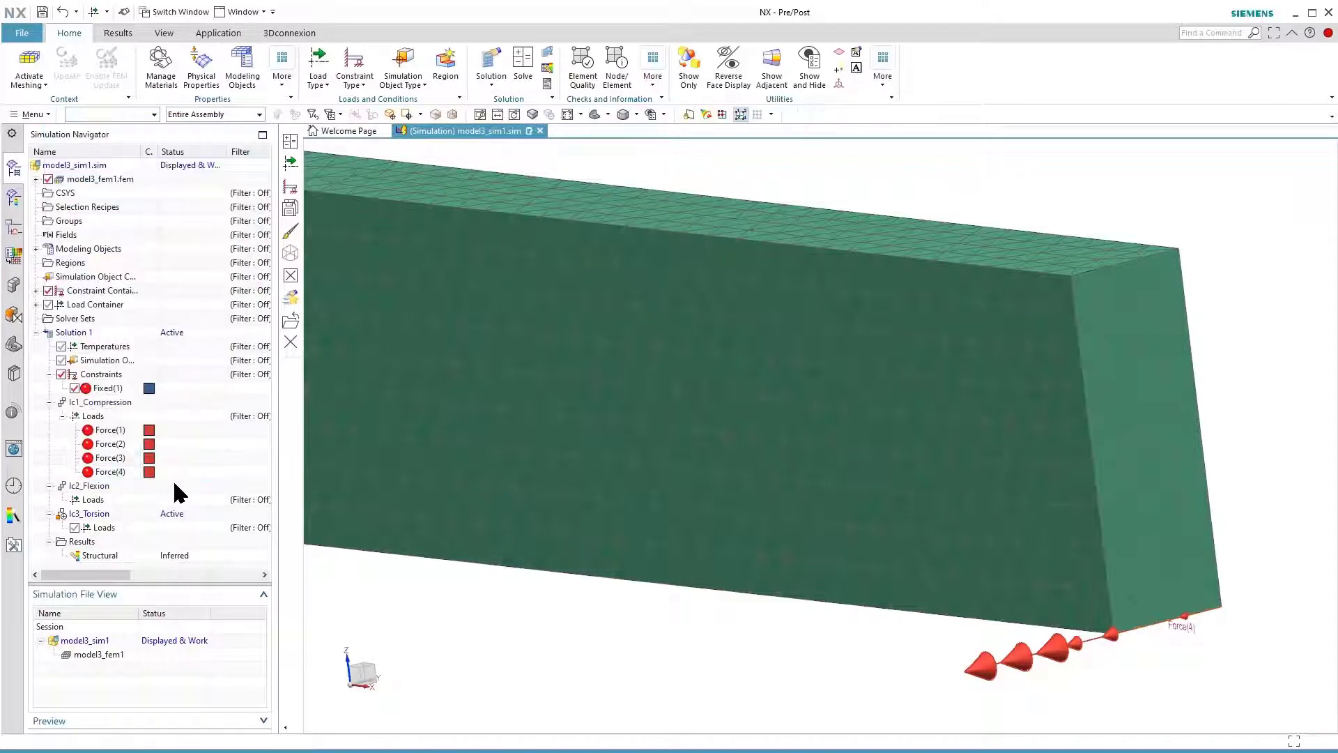
Assign Force(4) and Force(3) from lc1_Compression to the lc3_Torsion loads, checking the definition of Force(3) on the way
click(120, 477)
drag(120, 479, 114, 531)
double_click(112, 458)
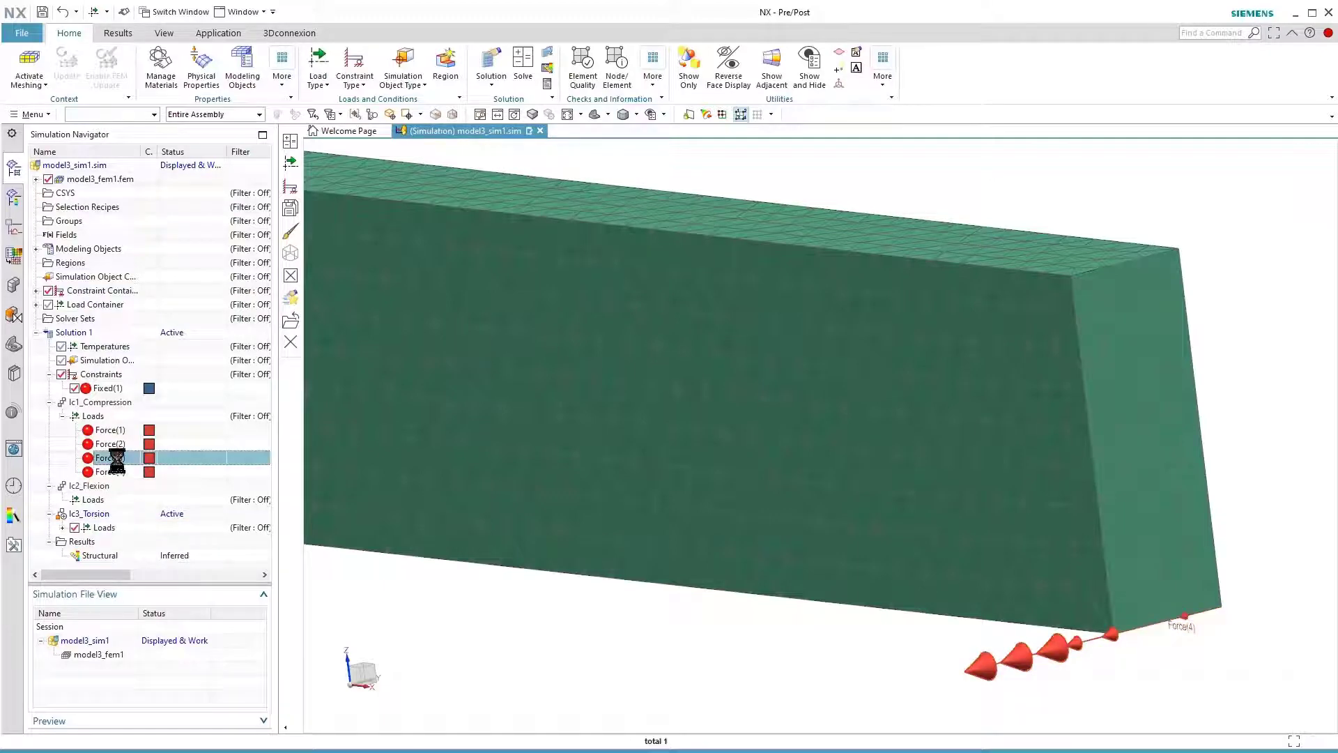
click(176, 483)
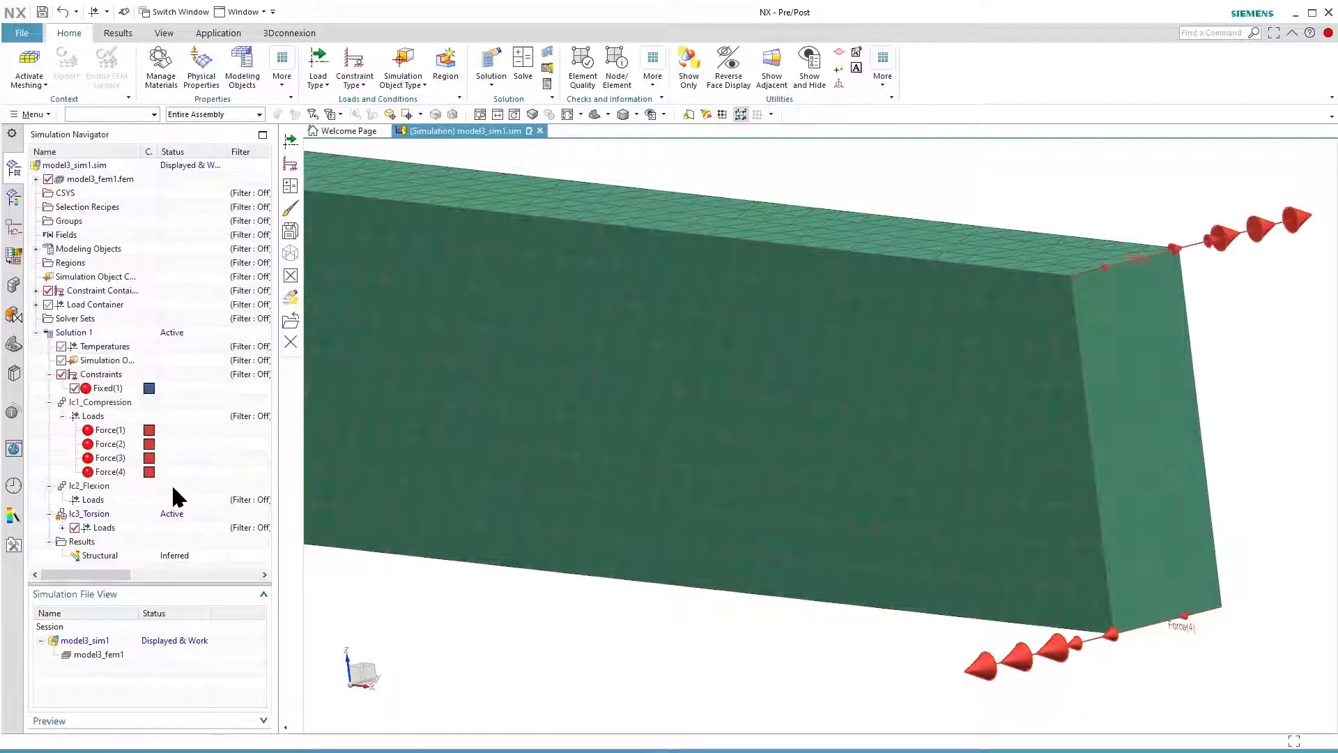
drag(115, 462, 113, 530)
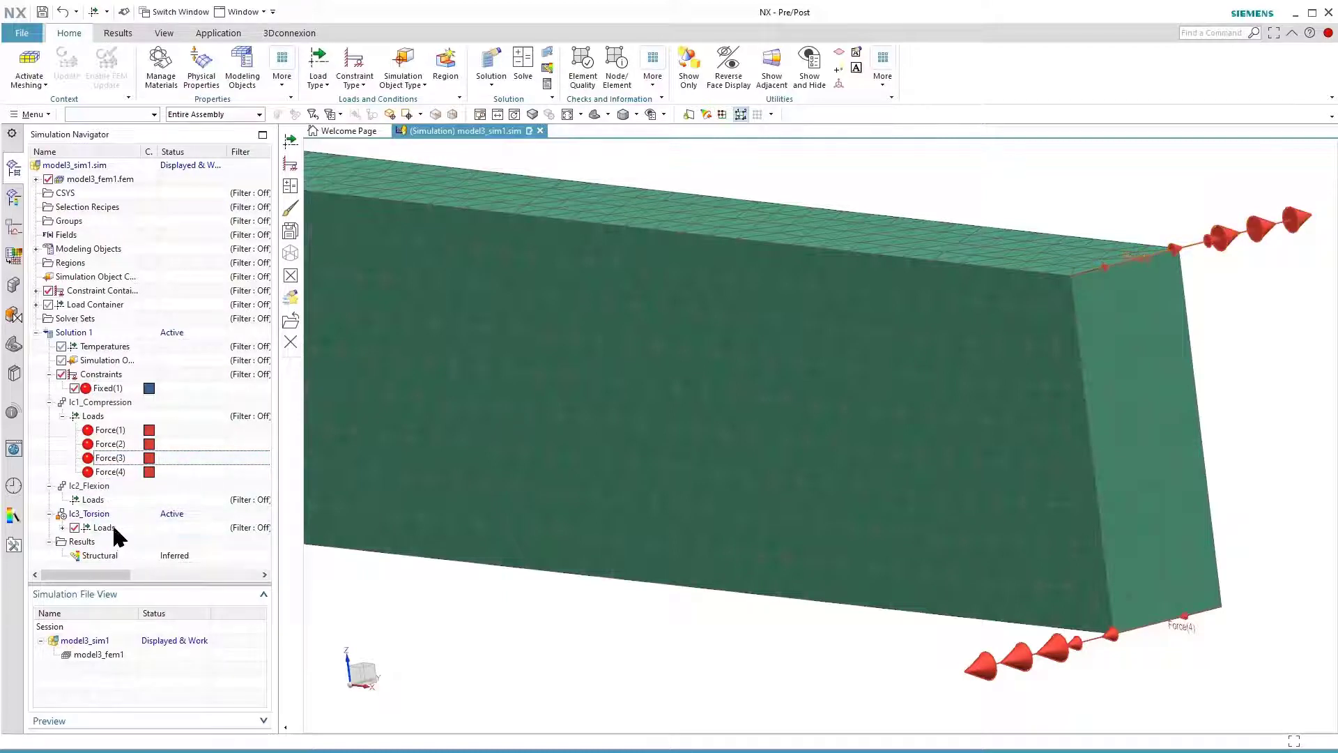
click(63, 528)
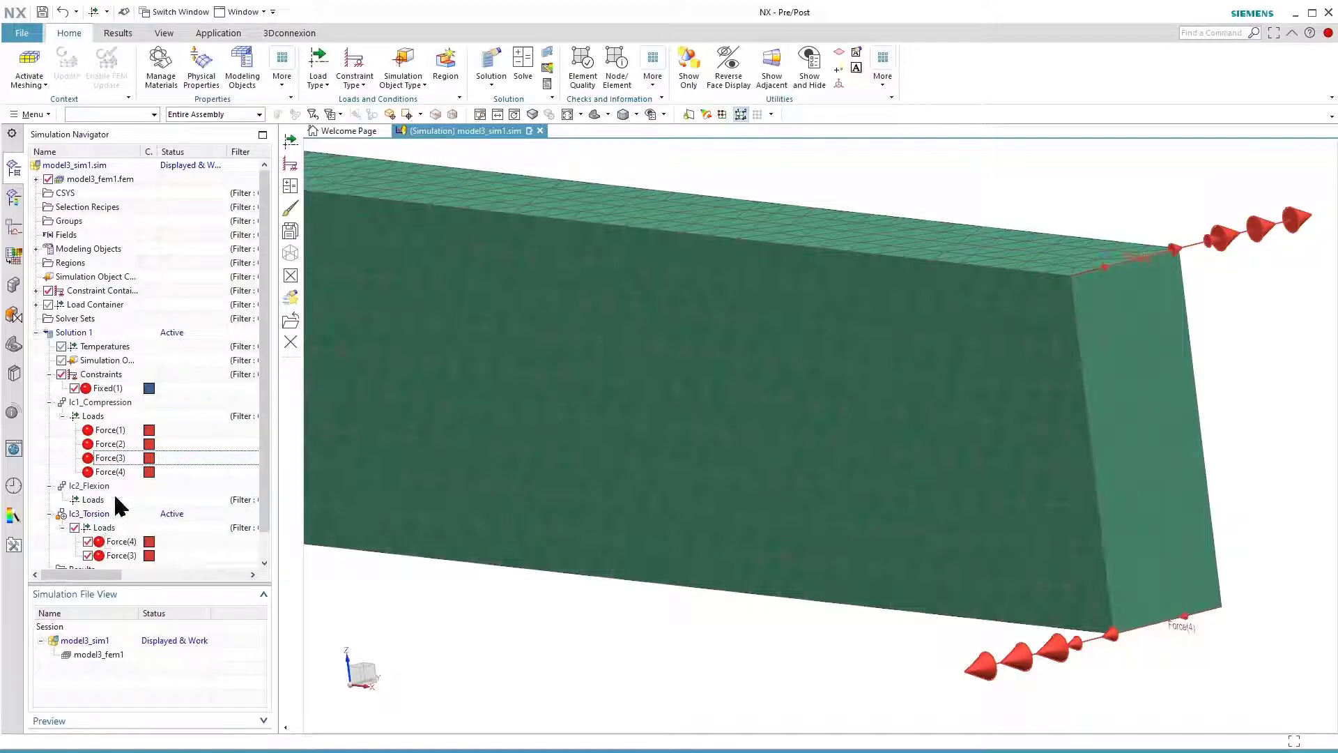
Remove Force(4) and Force(3) from the lc1_Compression loads
click(117, 474)
right_click(117, 474)
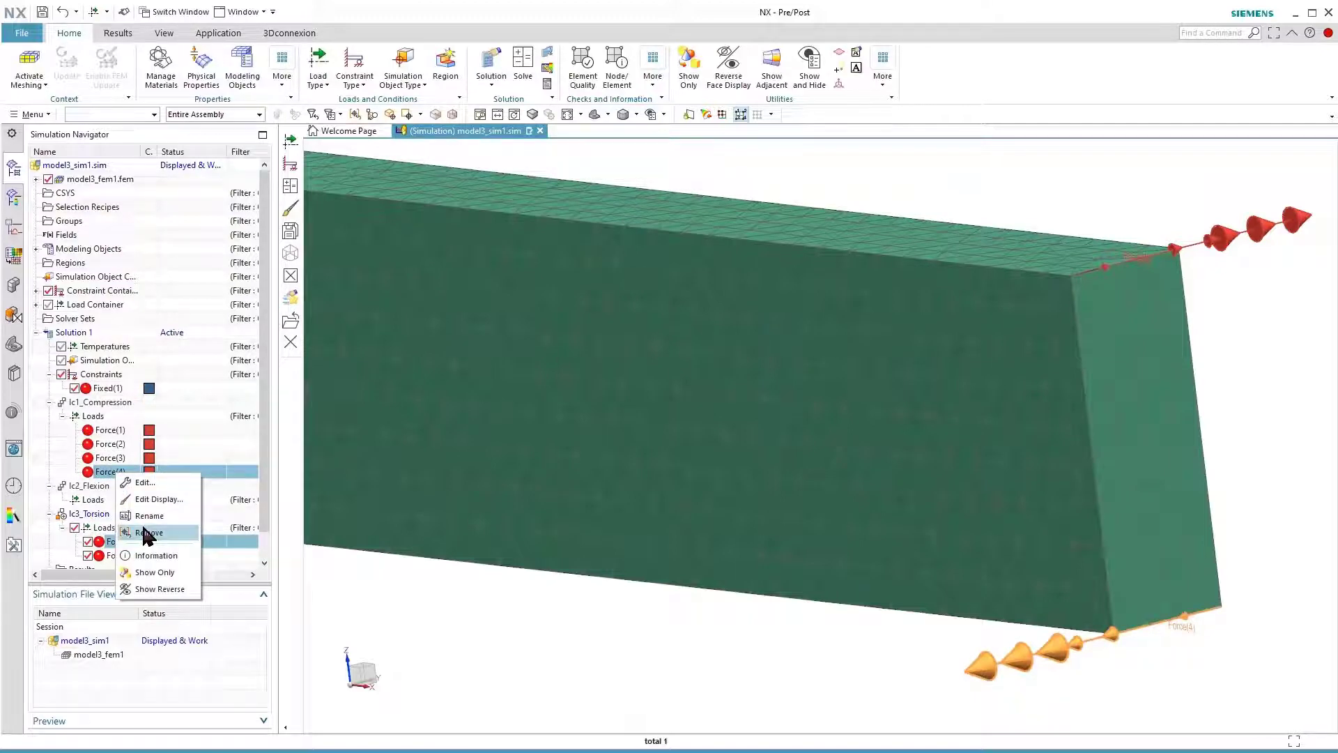
click(147, 533)
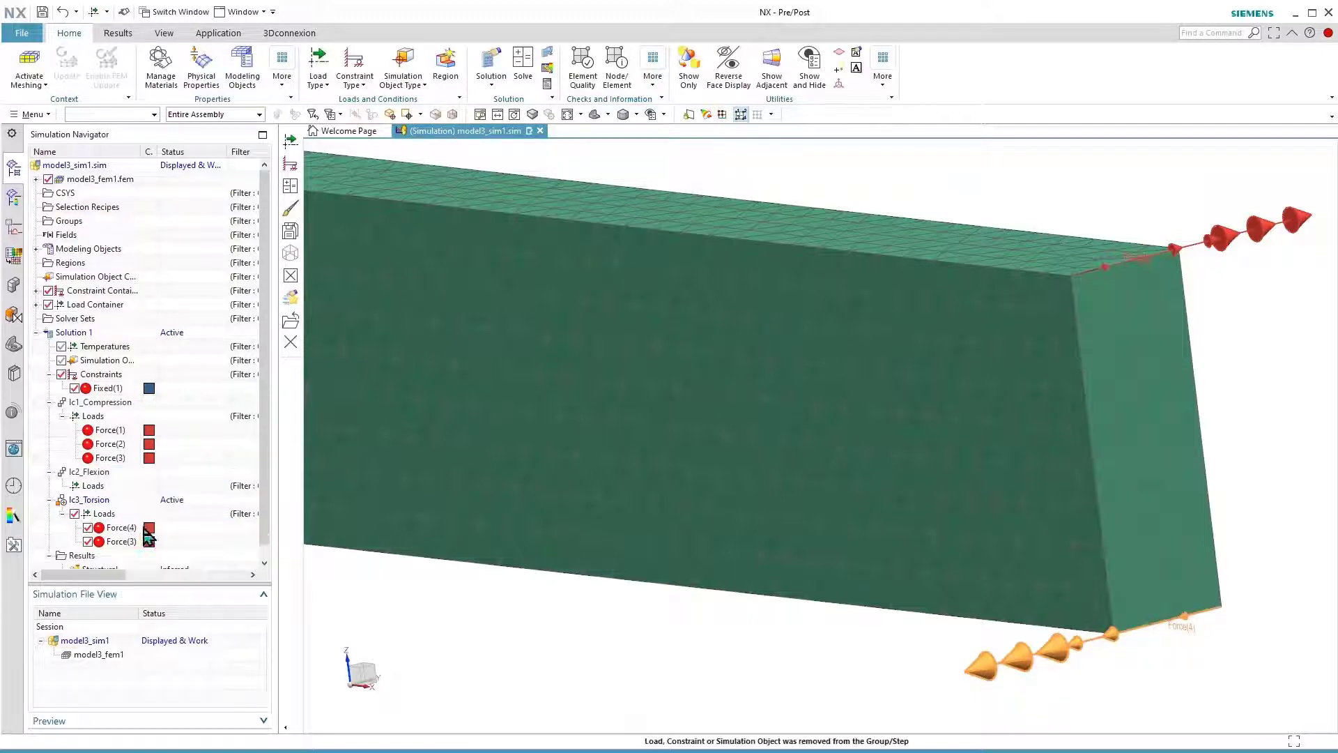
click(115, 459)
right_click(115, 458)
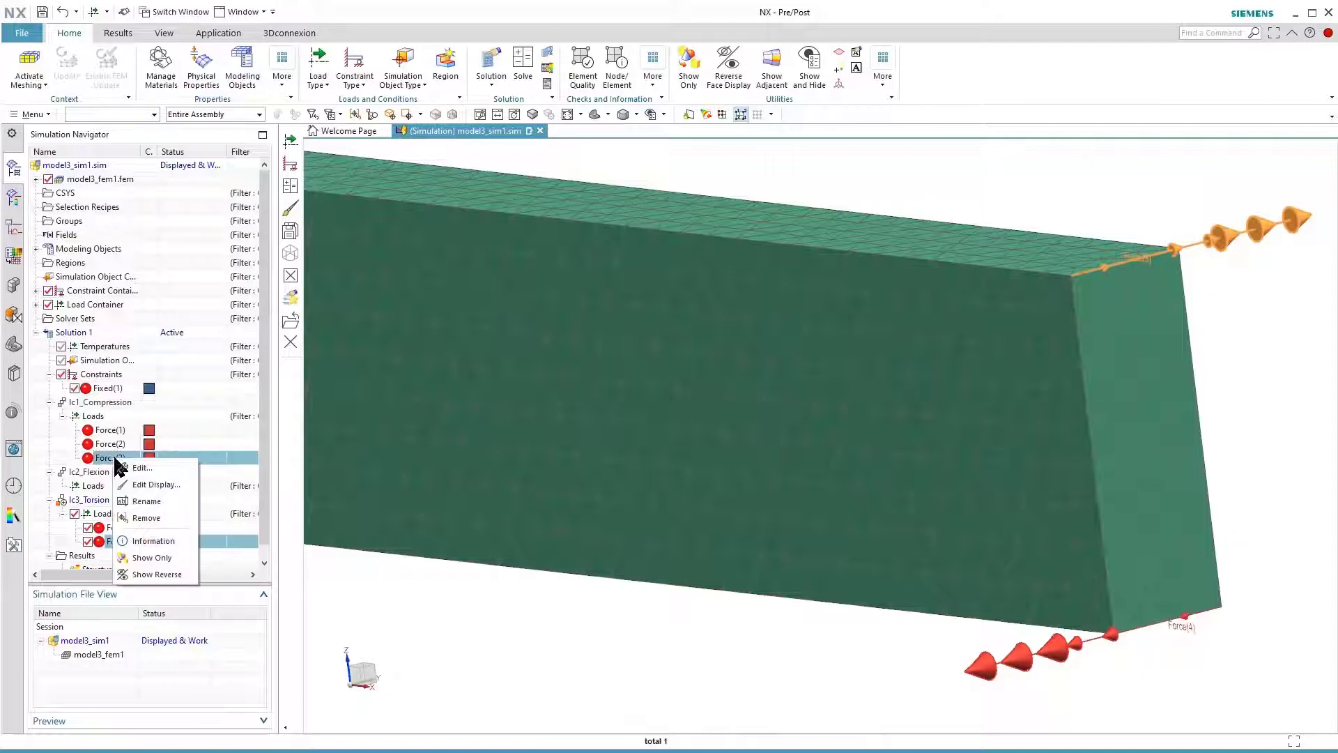
click(148, 518)
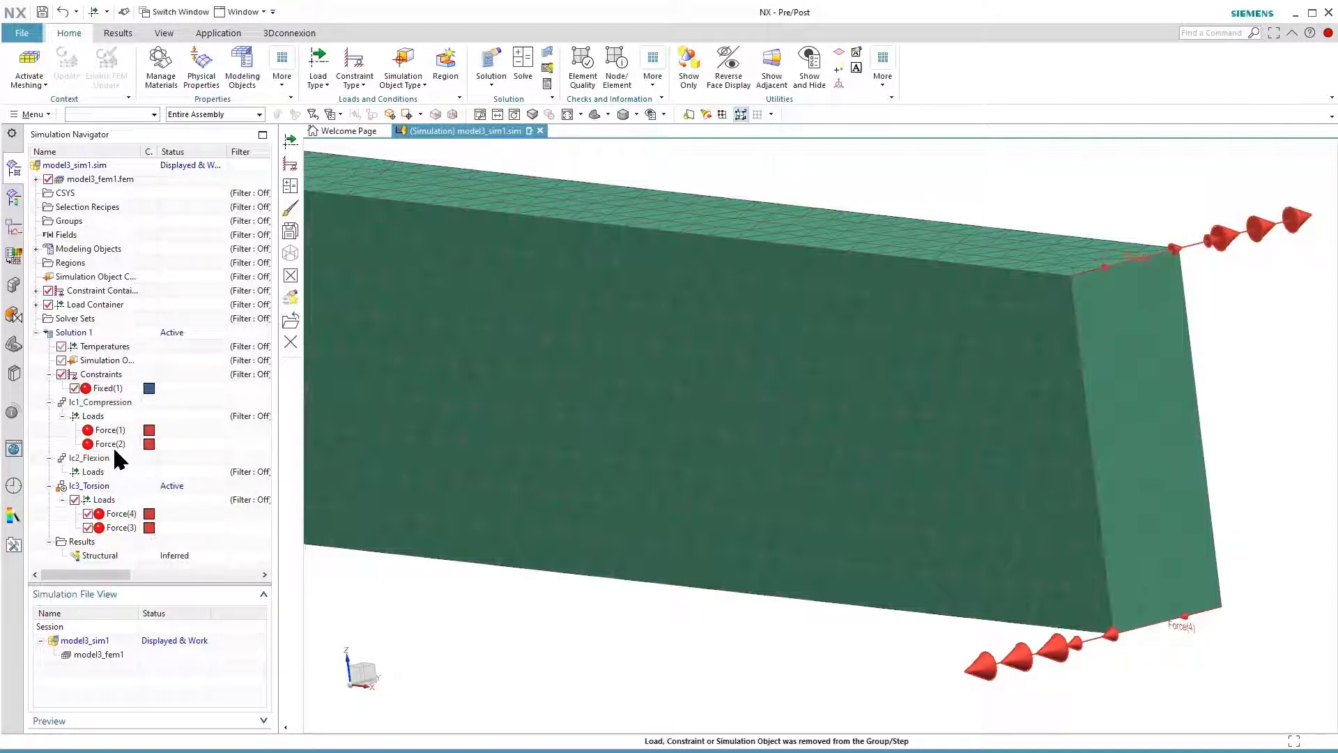
Check the definition of Force(1), then move that load from lc1_Compression to the lc2_Flexion loads
click(110, 430)
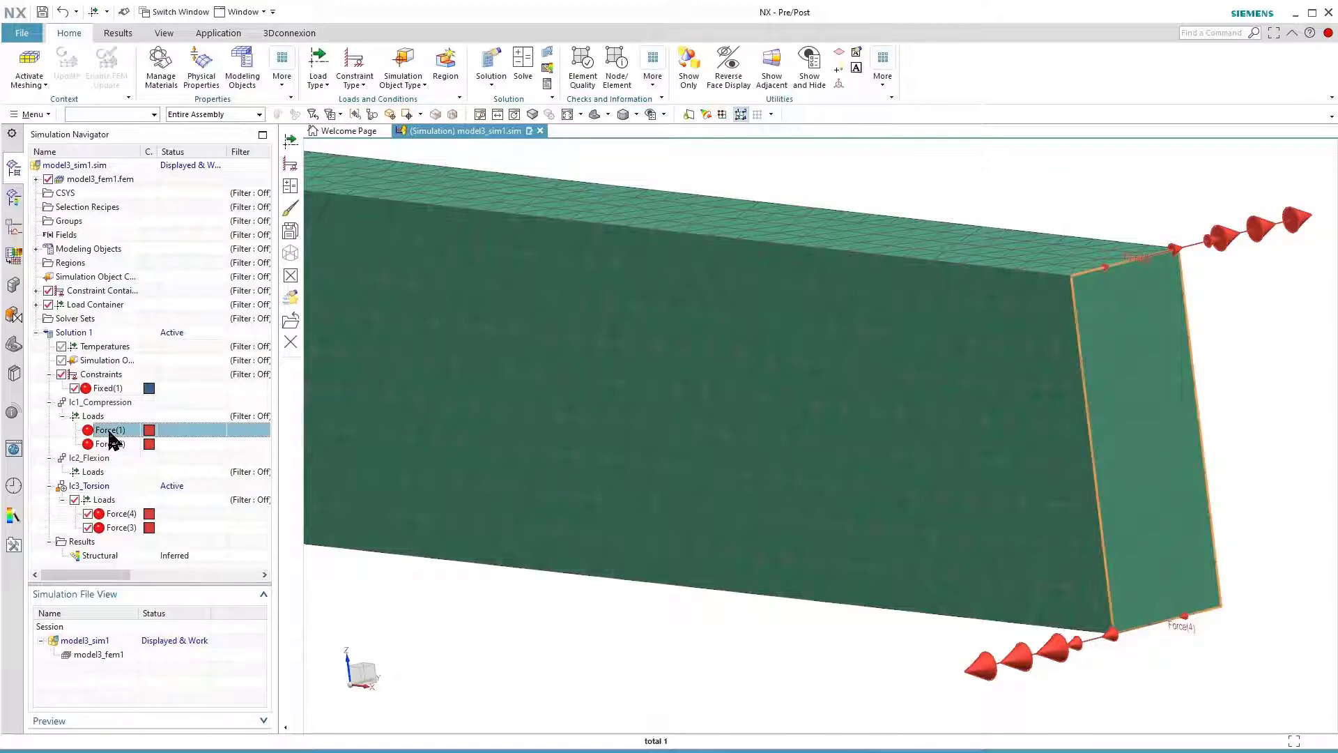
double_click(108, 431)
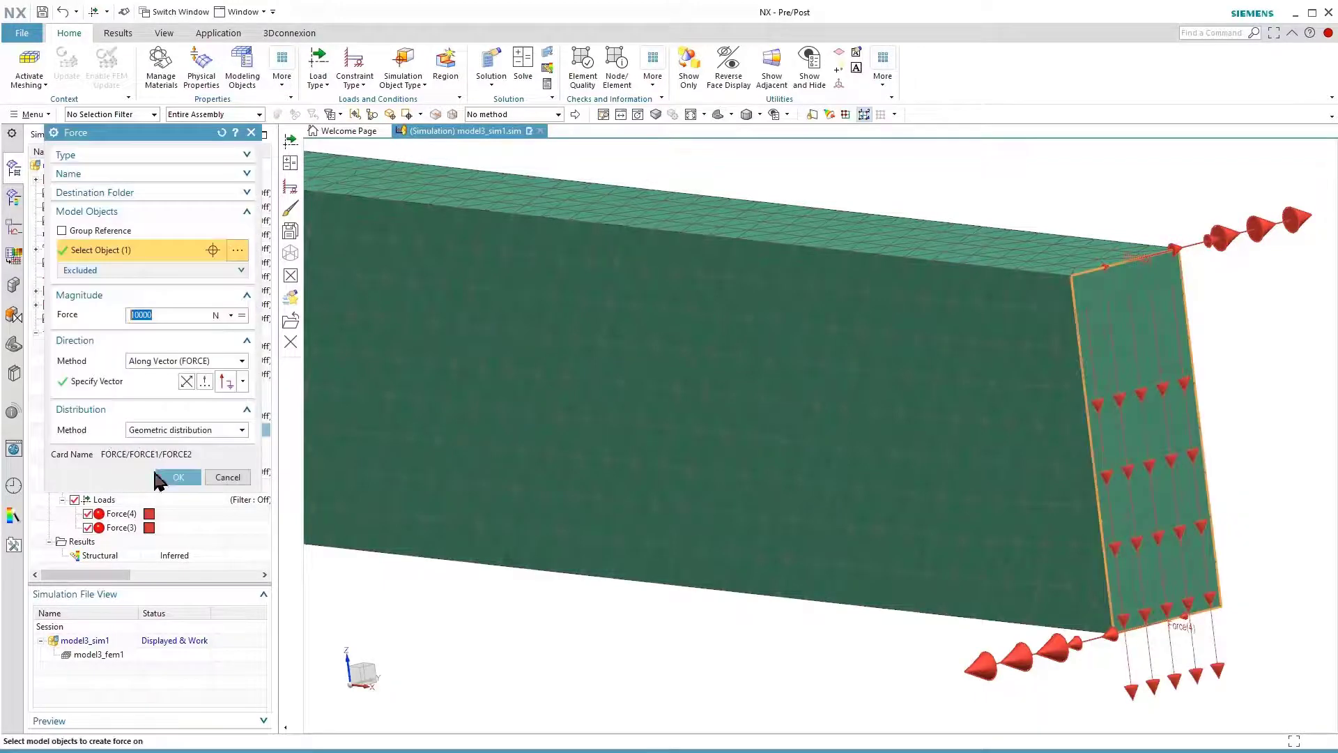
click(172, 478)
click(111, 430)
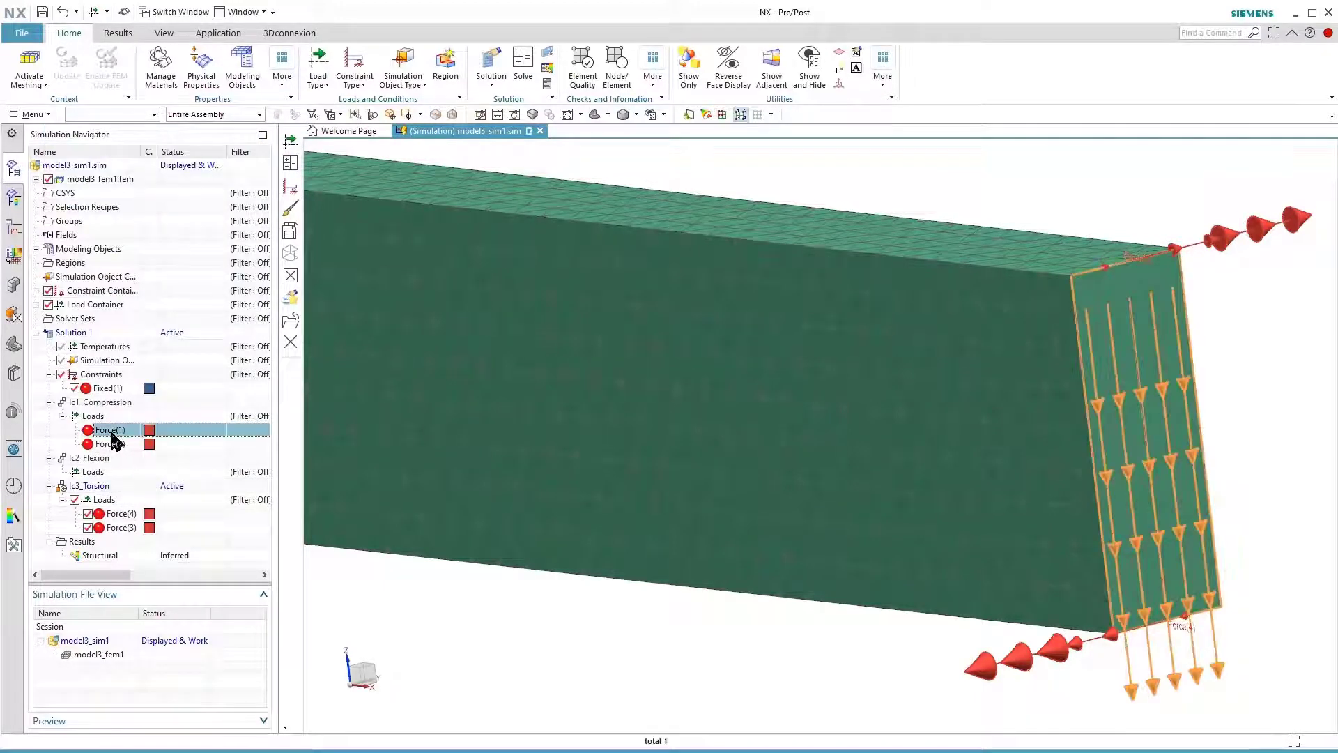
drag(111, 434, 106, 474)
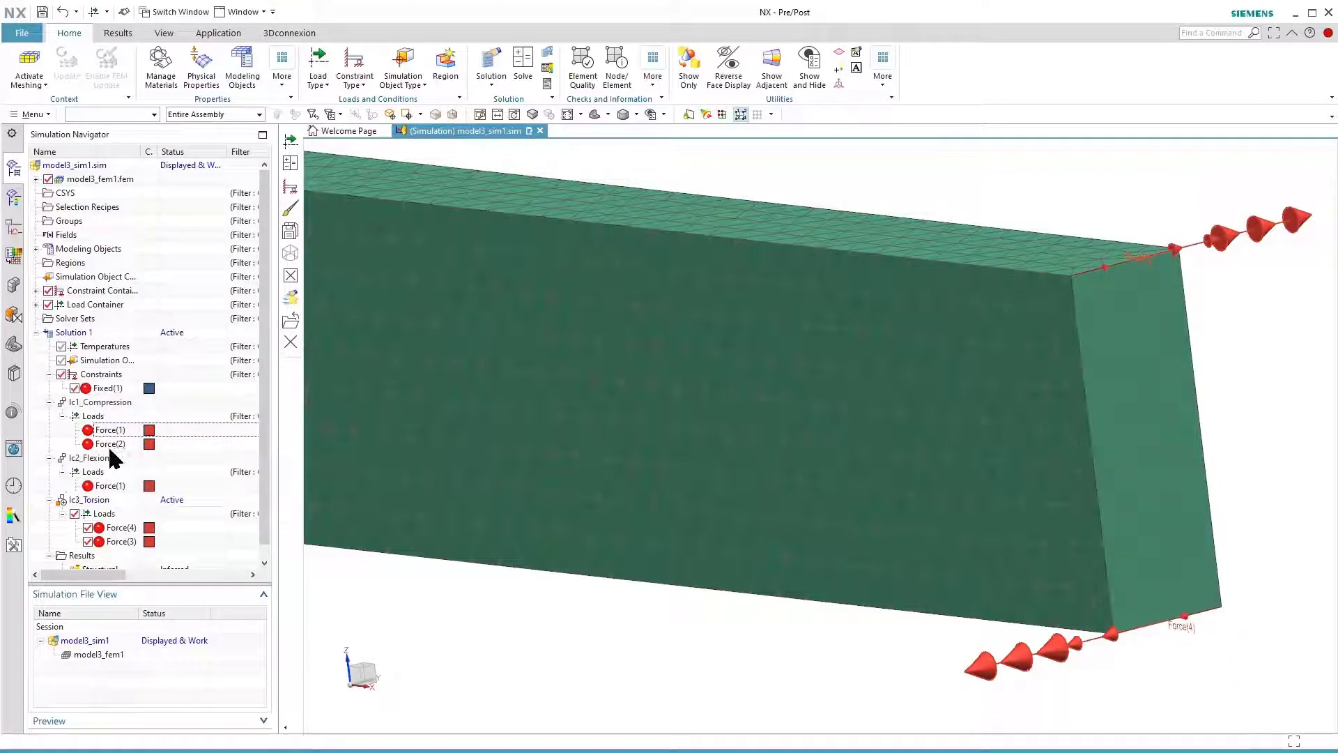
click(106, 432)
right_click(106, 432)
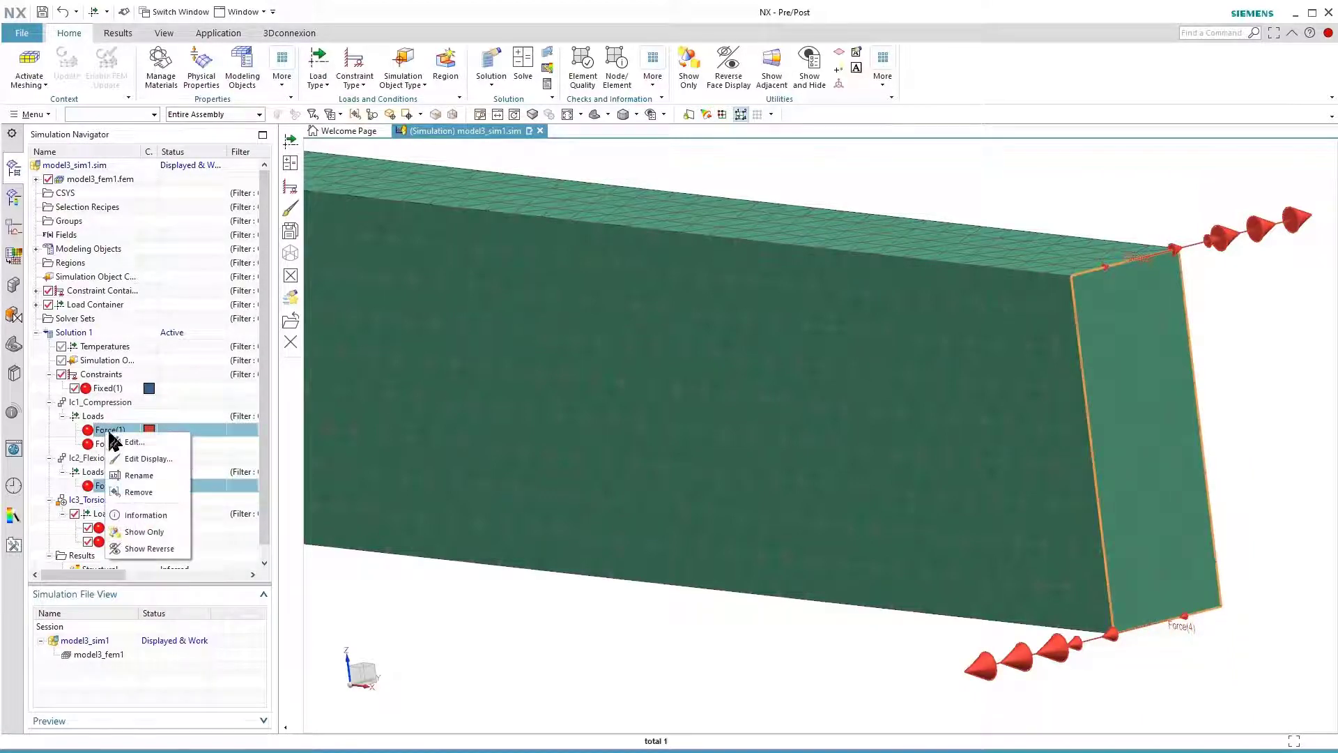
click(143, 493)
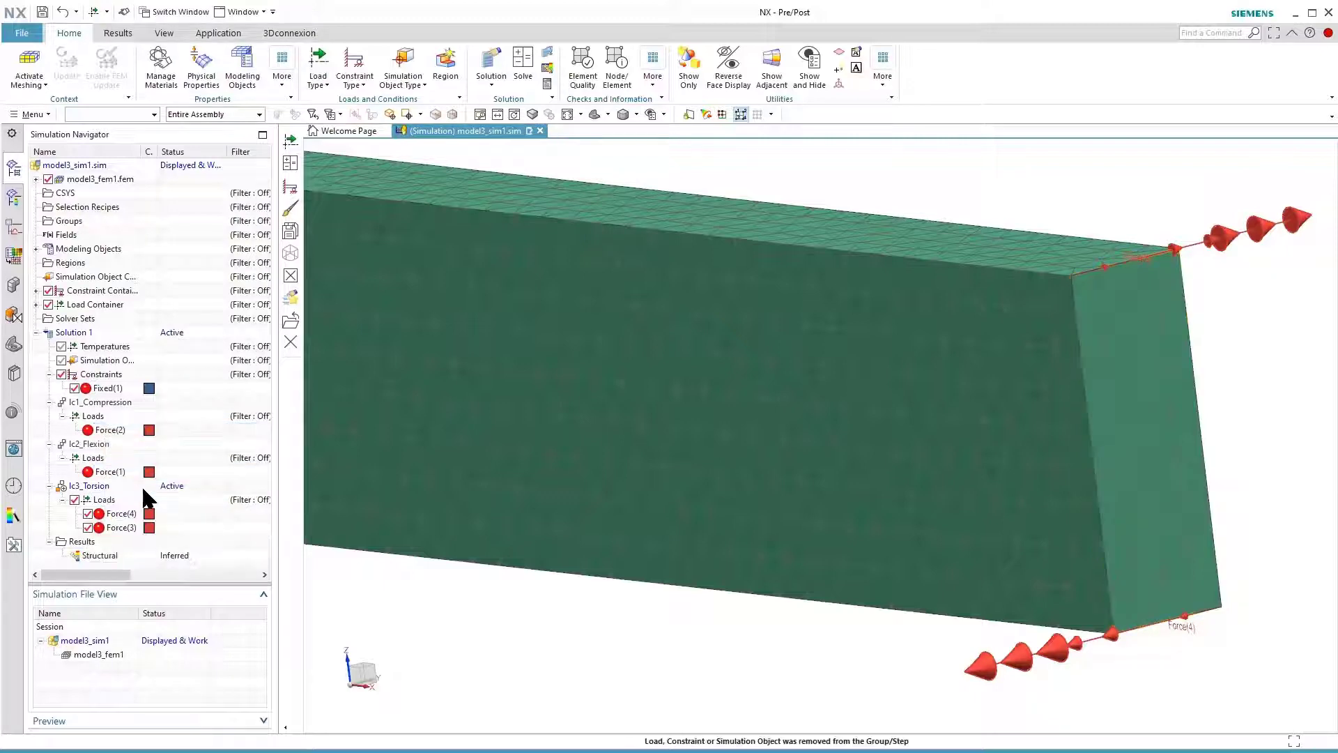
Activate lc1_Compression, lc2_Flexion and lc3_Torsion in turn to check the loads assigned to each subcase
double_click(98, 407)
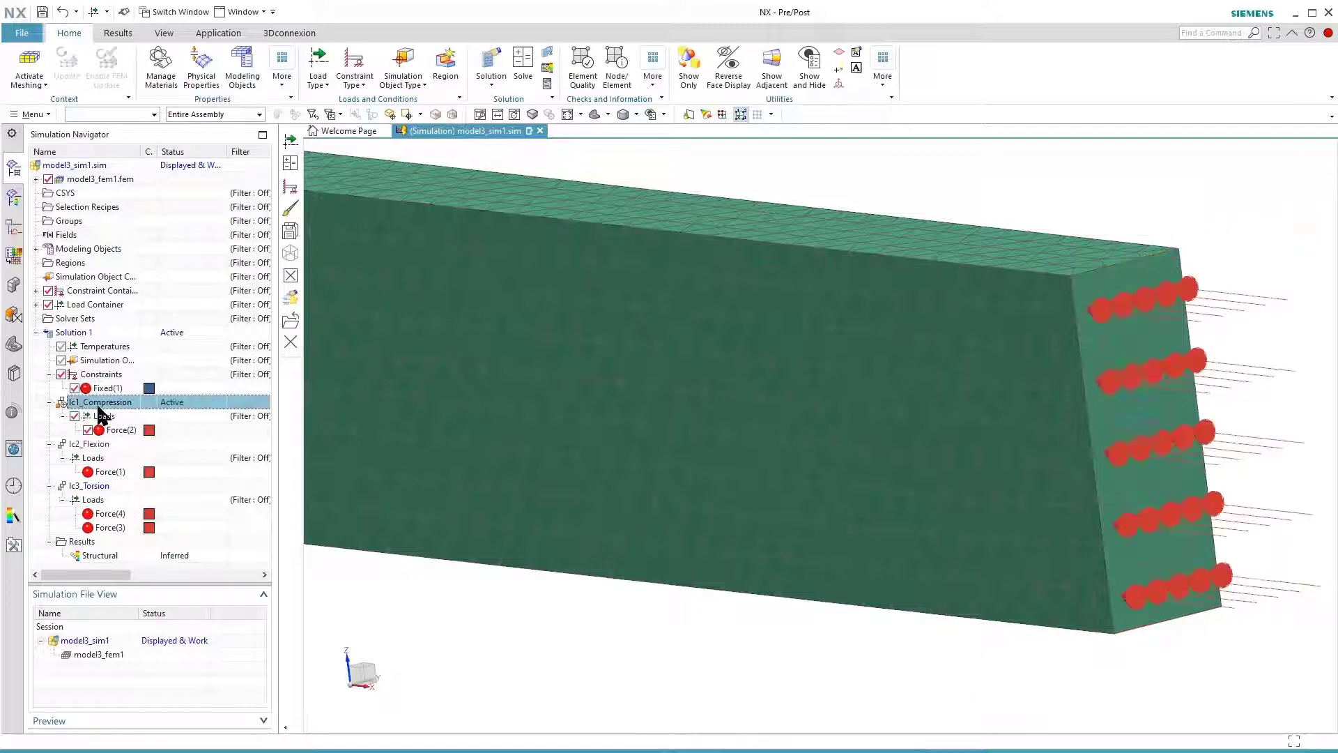
double_click(101, 446)
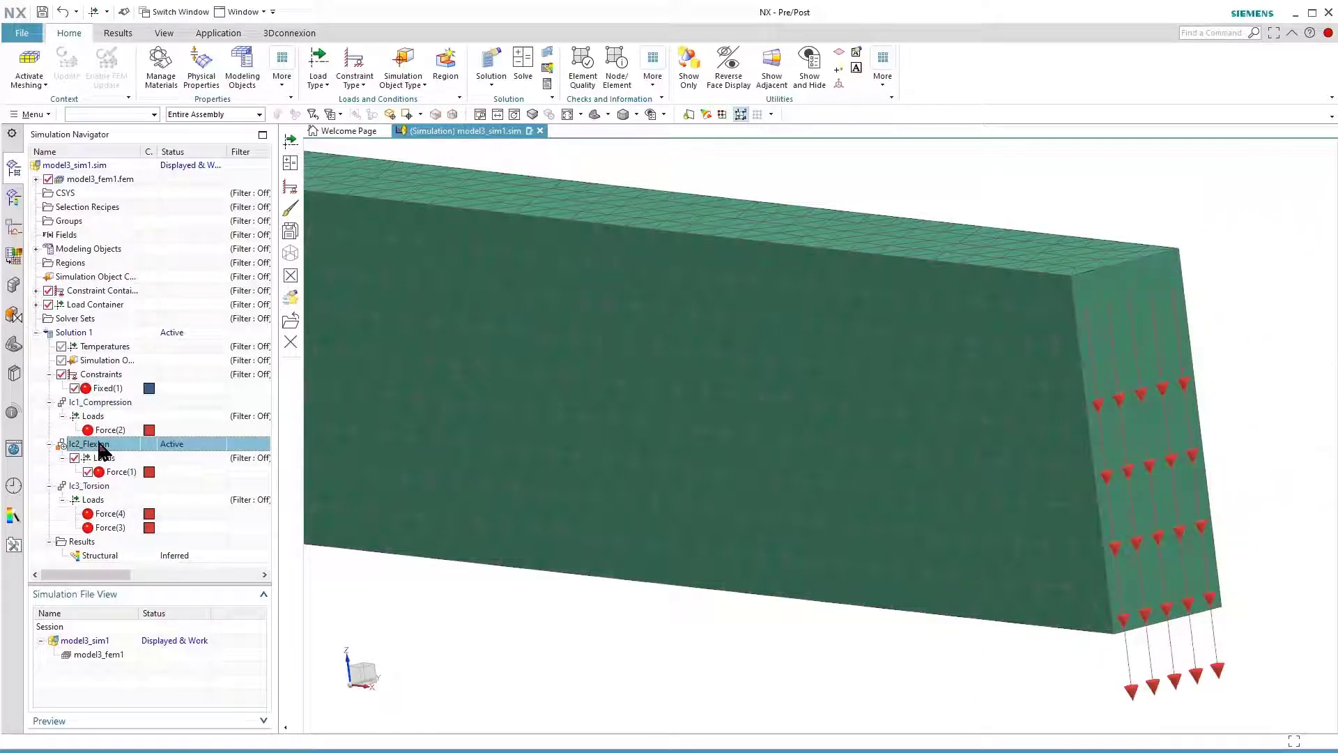
double_click(95, 488)
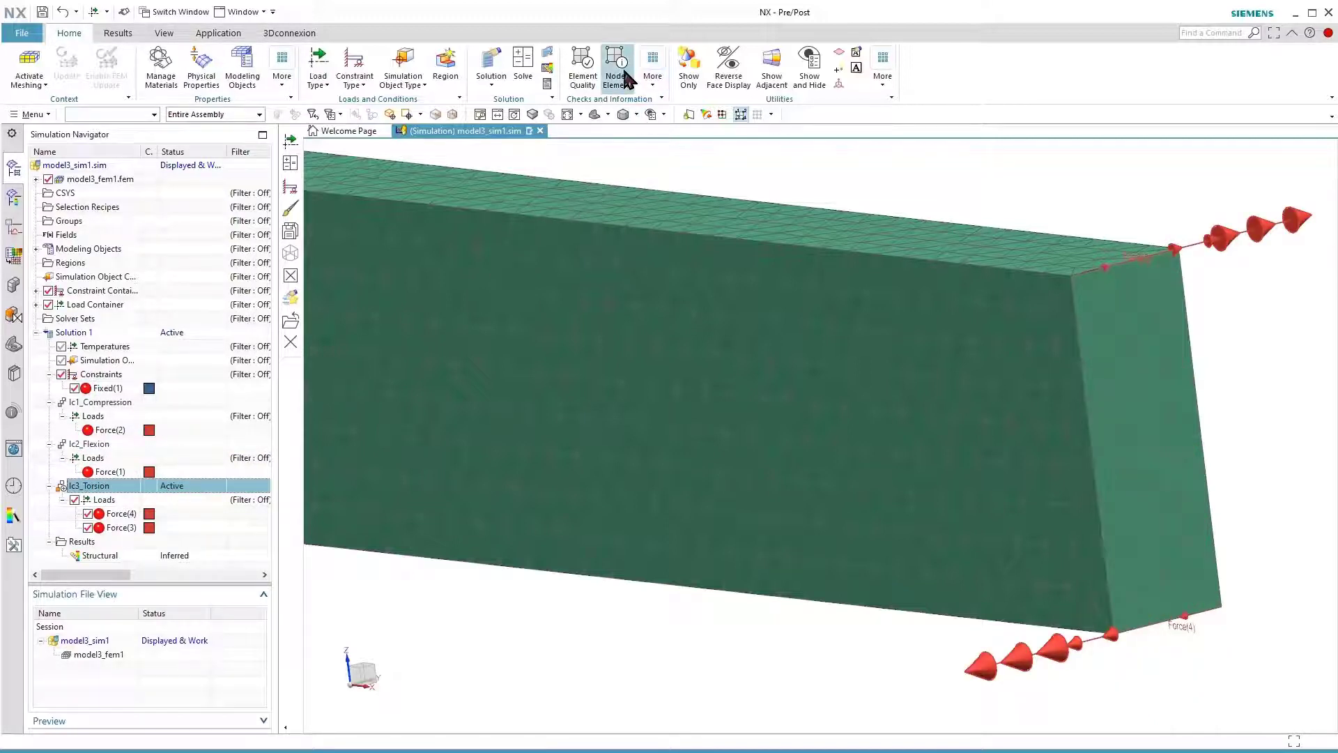
Solve Solution 1 with the model setup check, decline the message review and close the solver information
click(524, 70)
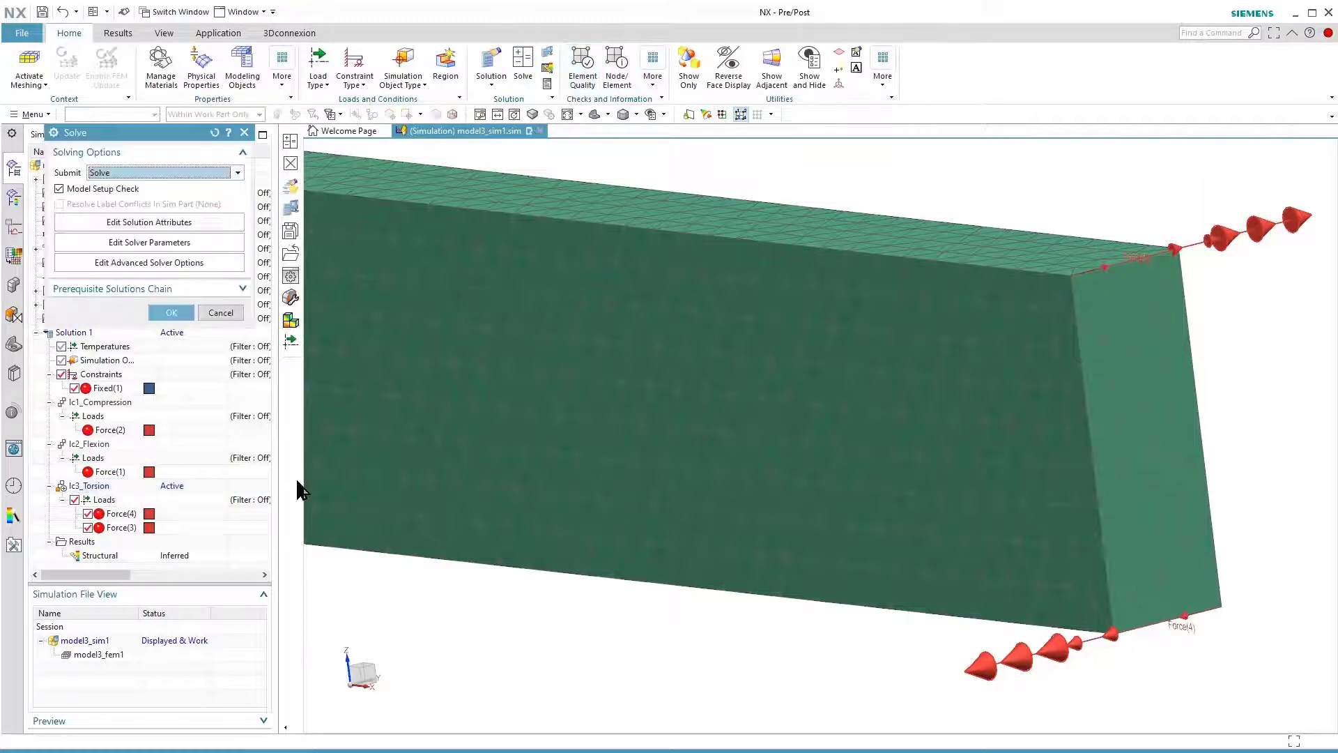
click(171, 313)
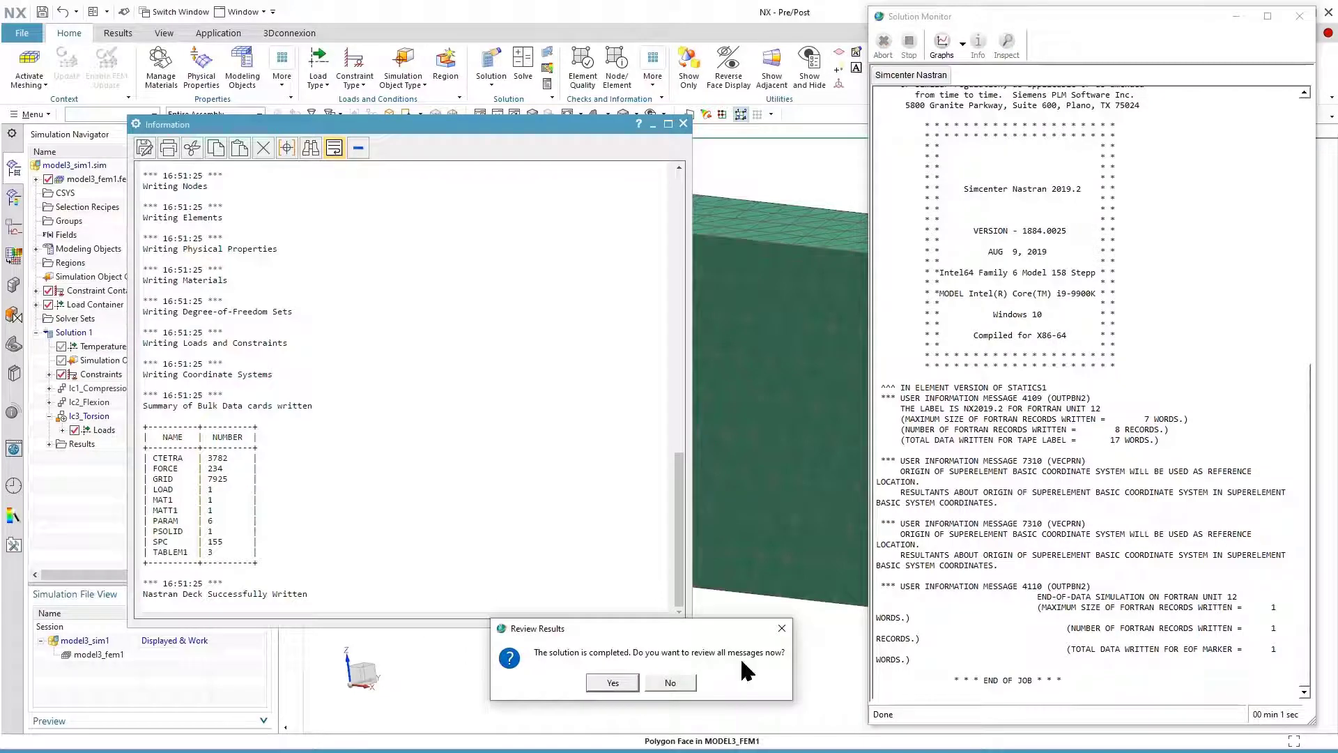
click(649, 682)
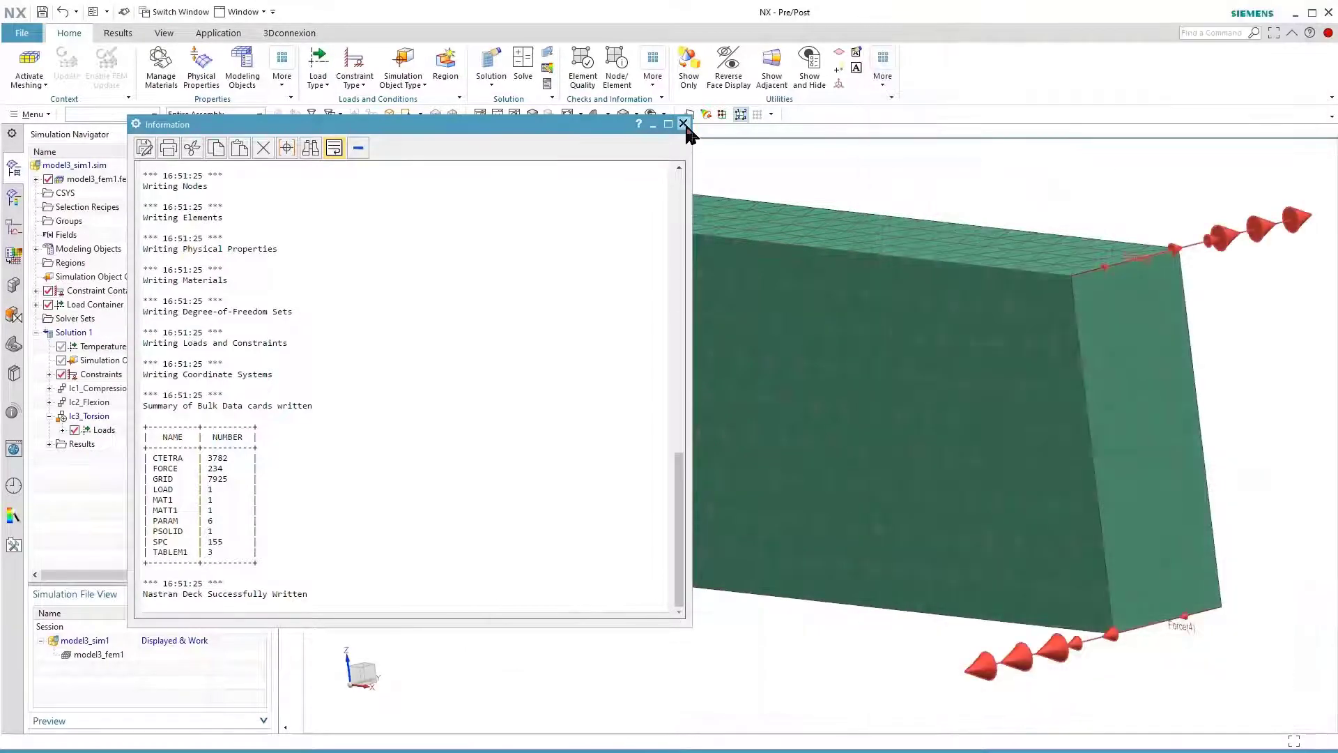
click(683, 123)
click(512, 373)
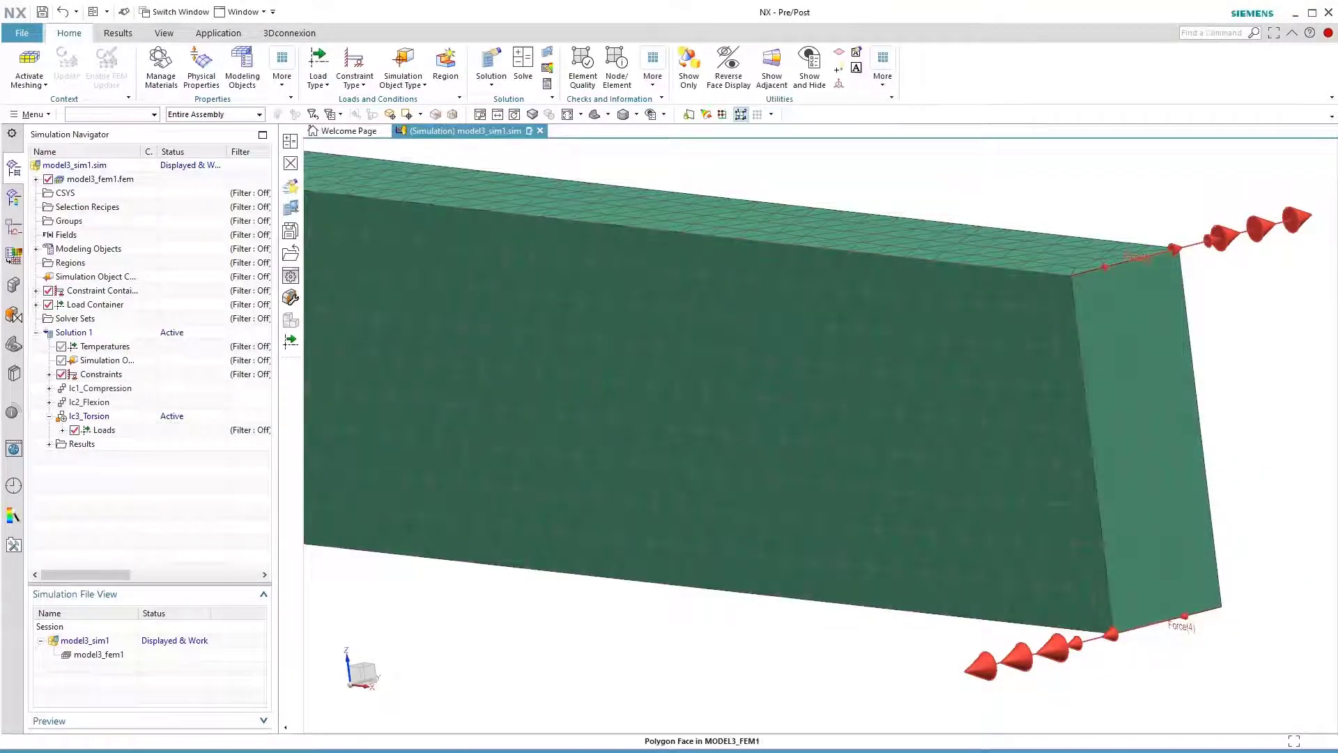
Open the structural results of Solution 1 and list the result types of all three subcases
click(47, 444)
double_click(90, 458)
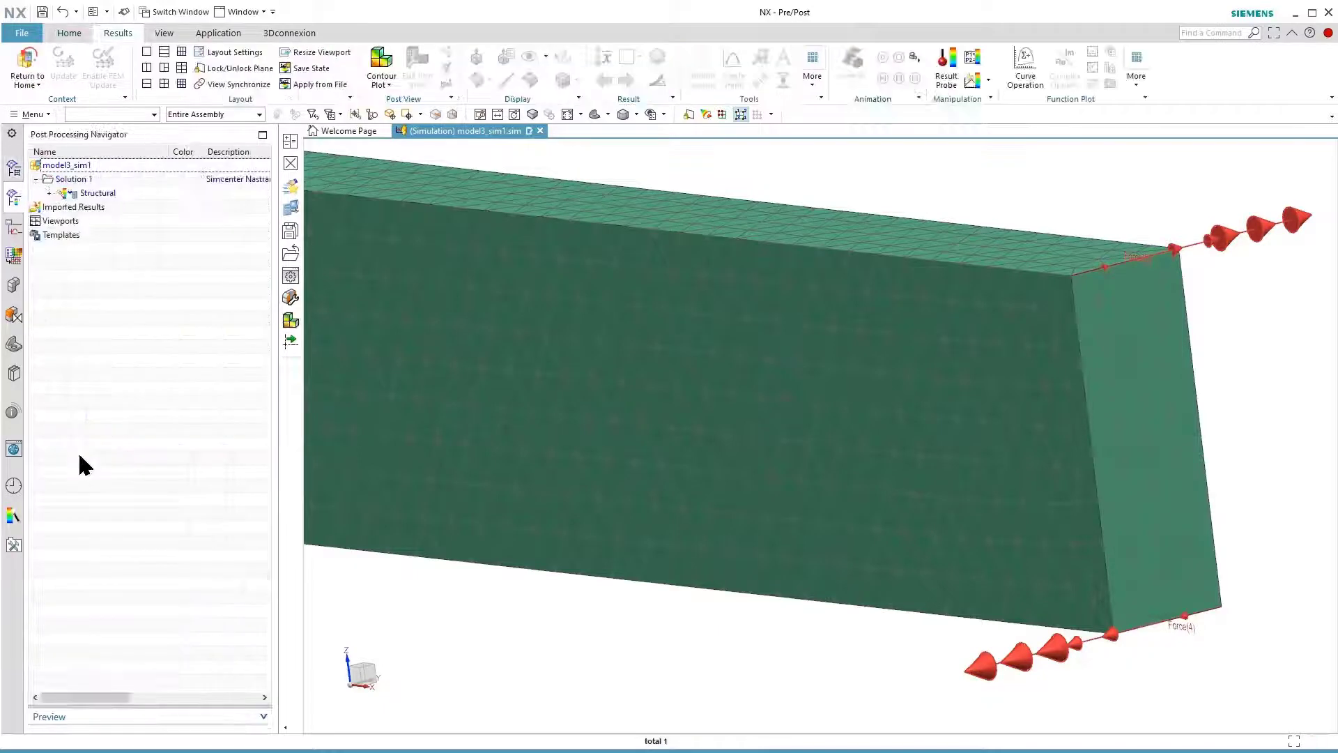
click(50, 192)
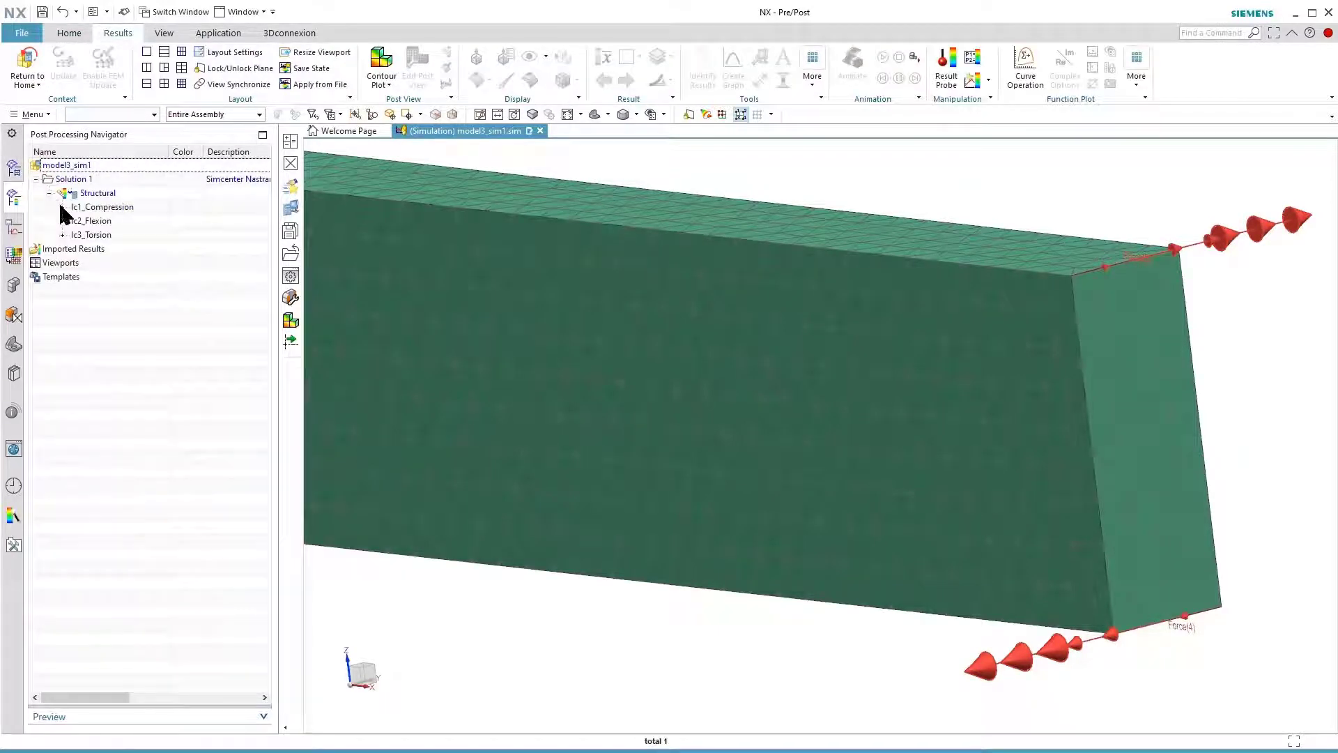
click(62, 206)
click(62, 304)
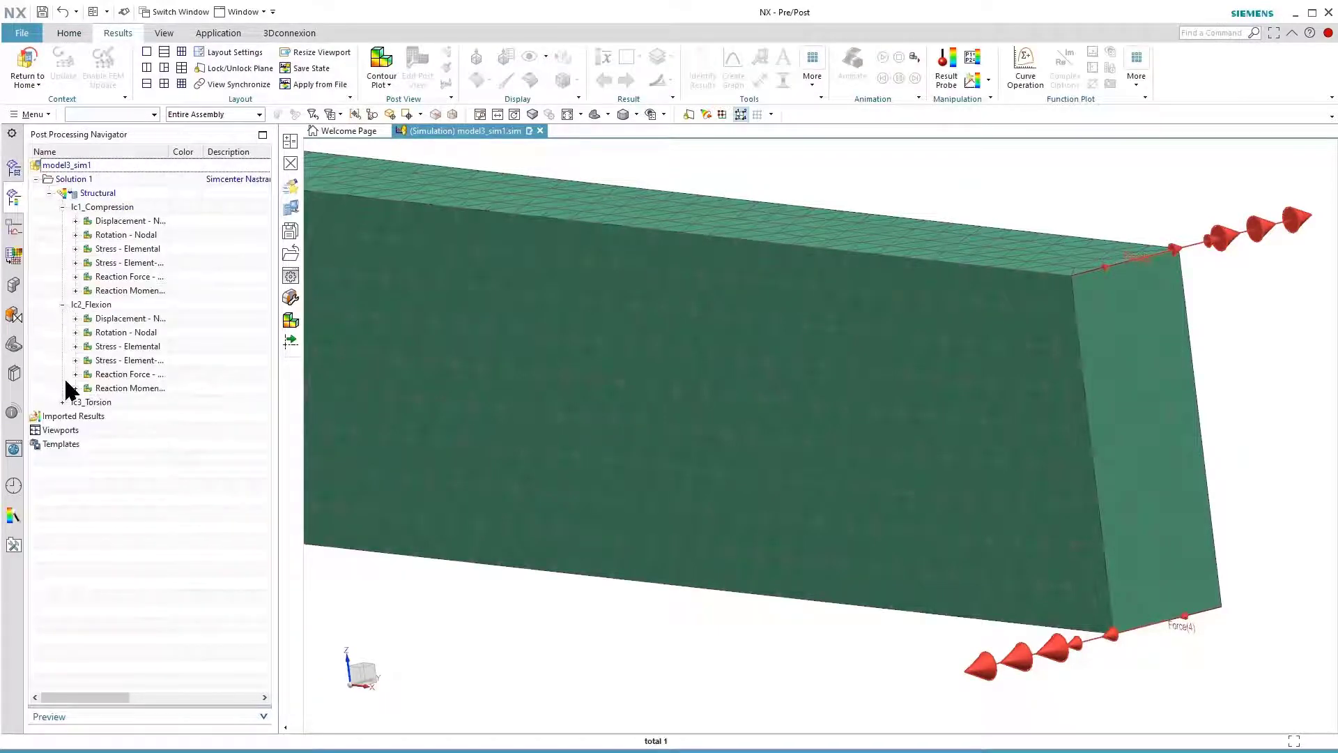
click(62, 403)
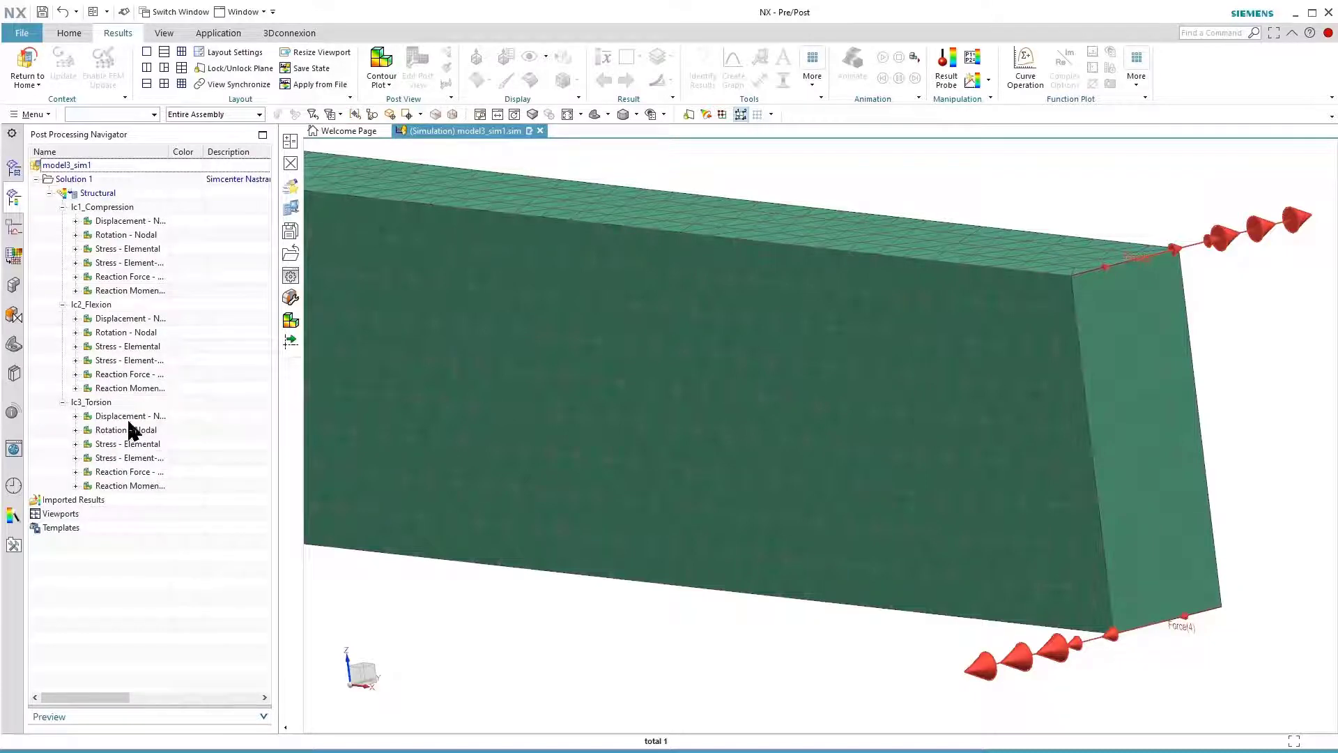
Plot the nodal displacement of lc1_Compression and animate it as a full cycle
double_click(133, 222)
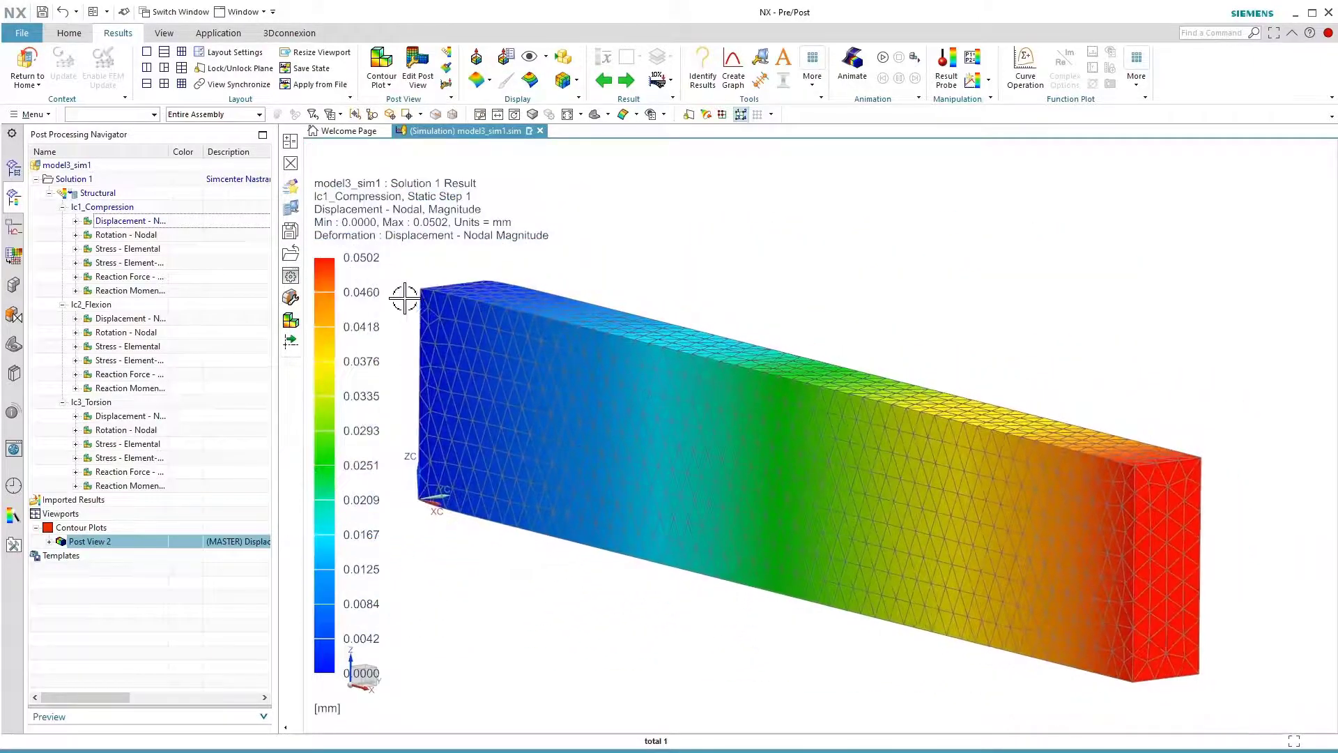
click(852, 73)
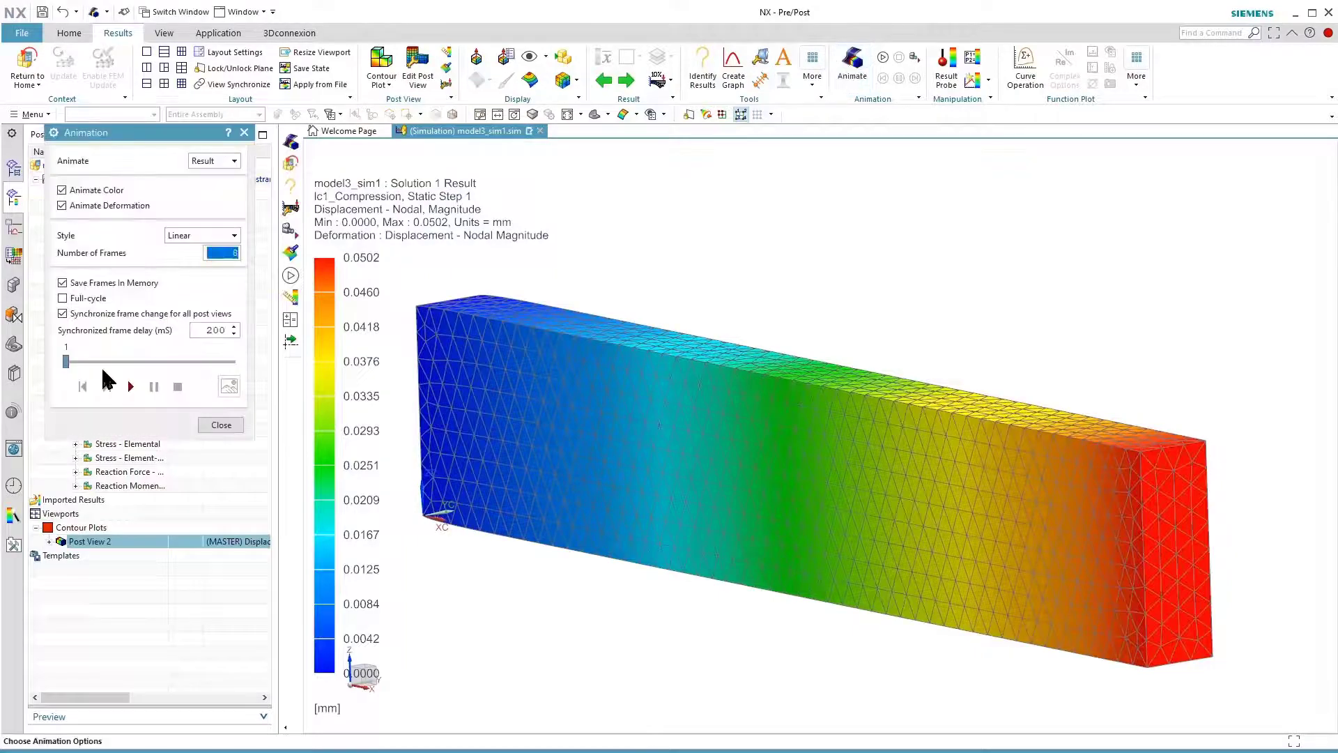
click(63, 299)
click(63, 313)
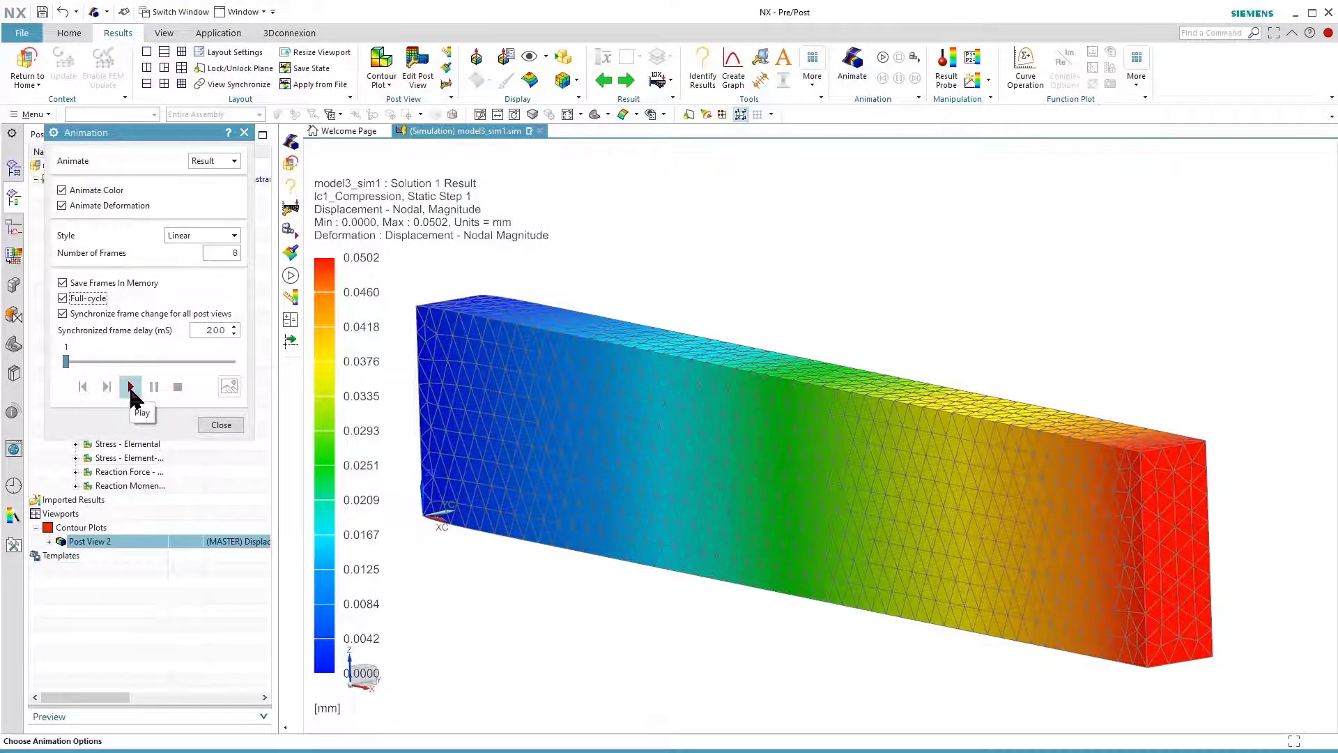
click(130, 386)
click(223, 423)
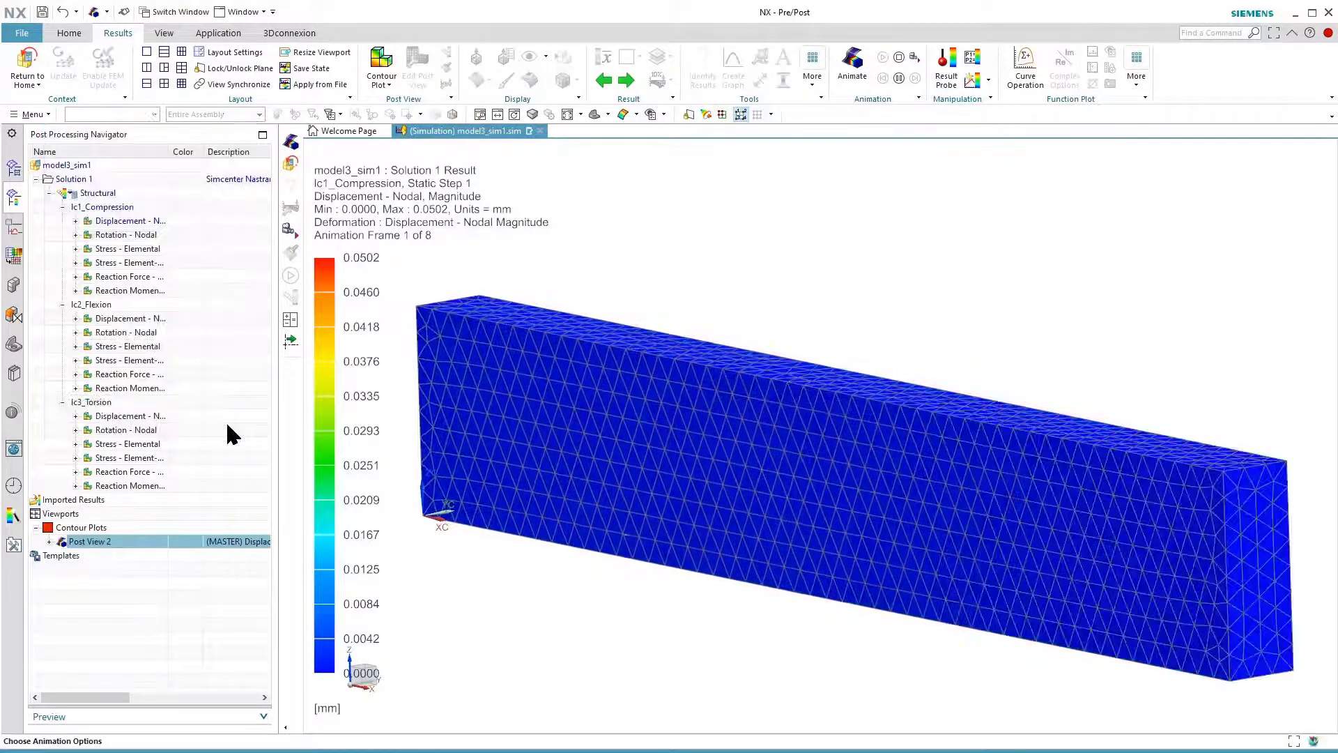
View the animated nodal displacement of lc2_Flexion and lc3_Torsion, then stop the animation
double_click(117, 318)
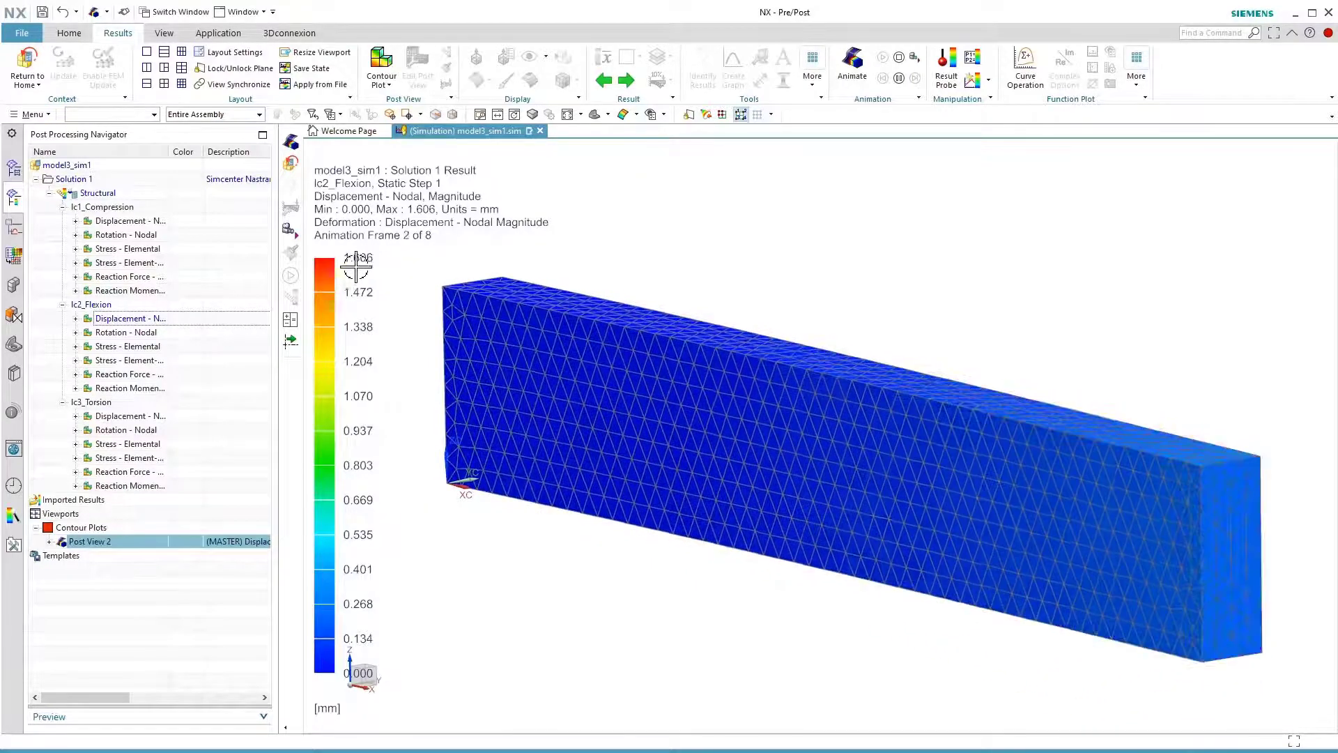
double_click(119, 417)
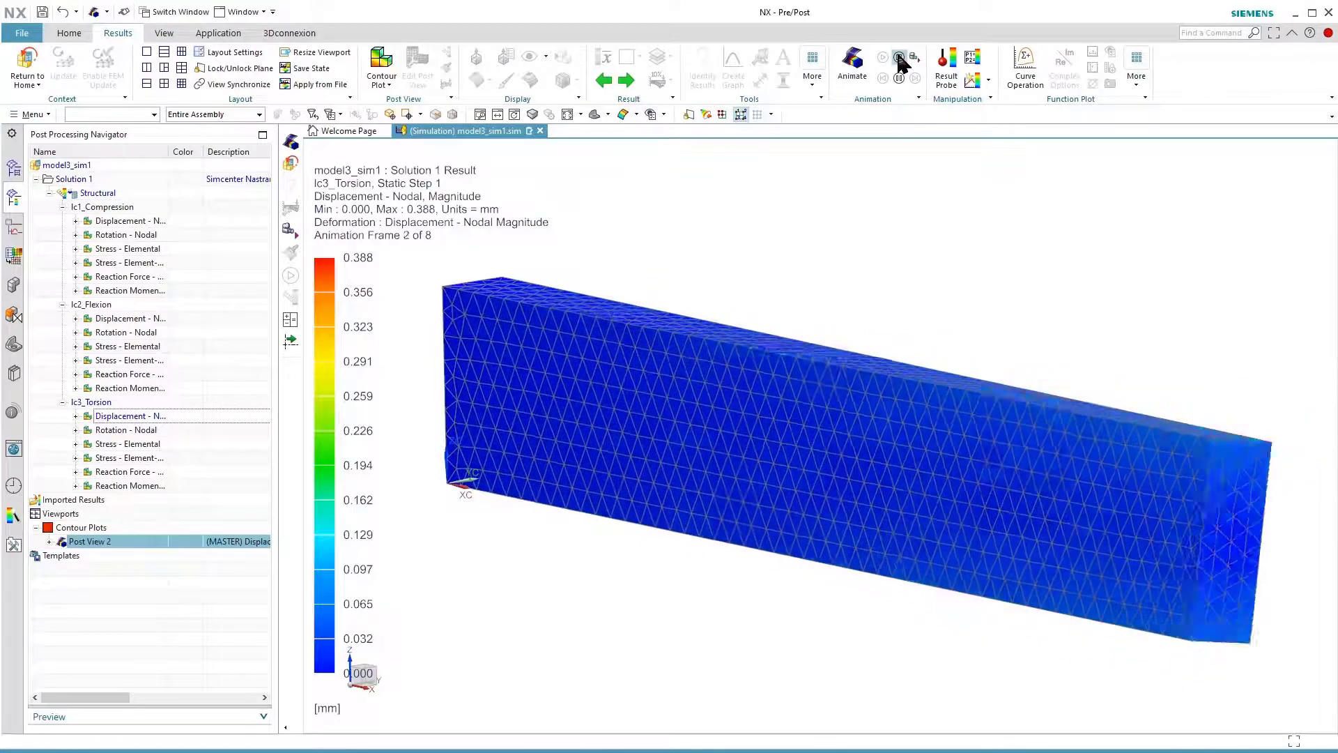
click(899, 58)
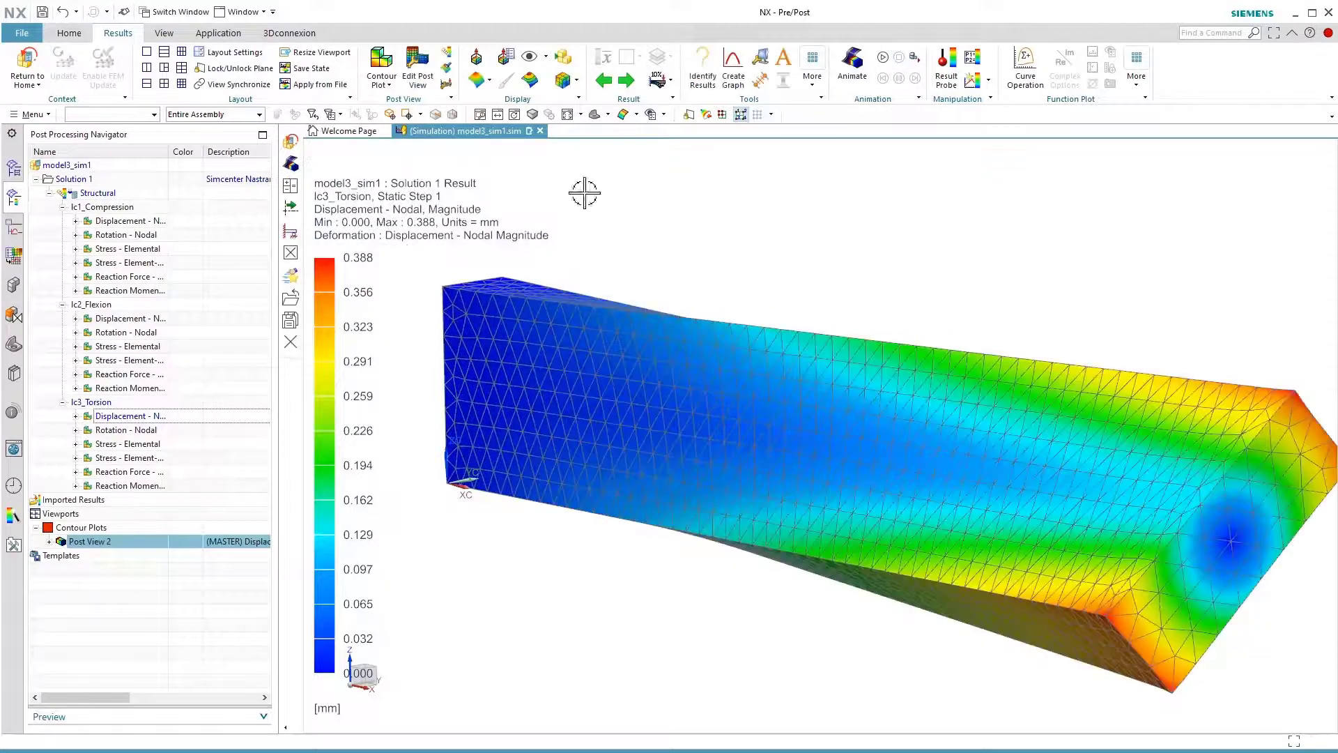
Review the element-nodal stress plots of lc3_Torsion, lc2_Flexion and lc1_Compression in turn
double_click(128, 461)
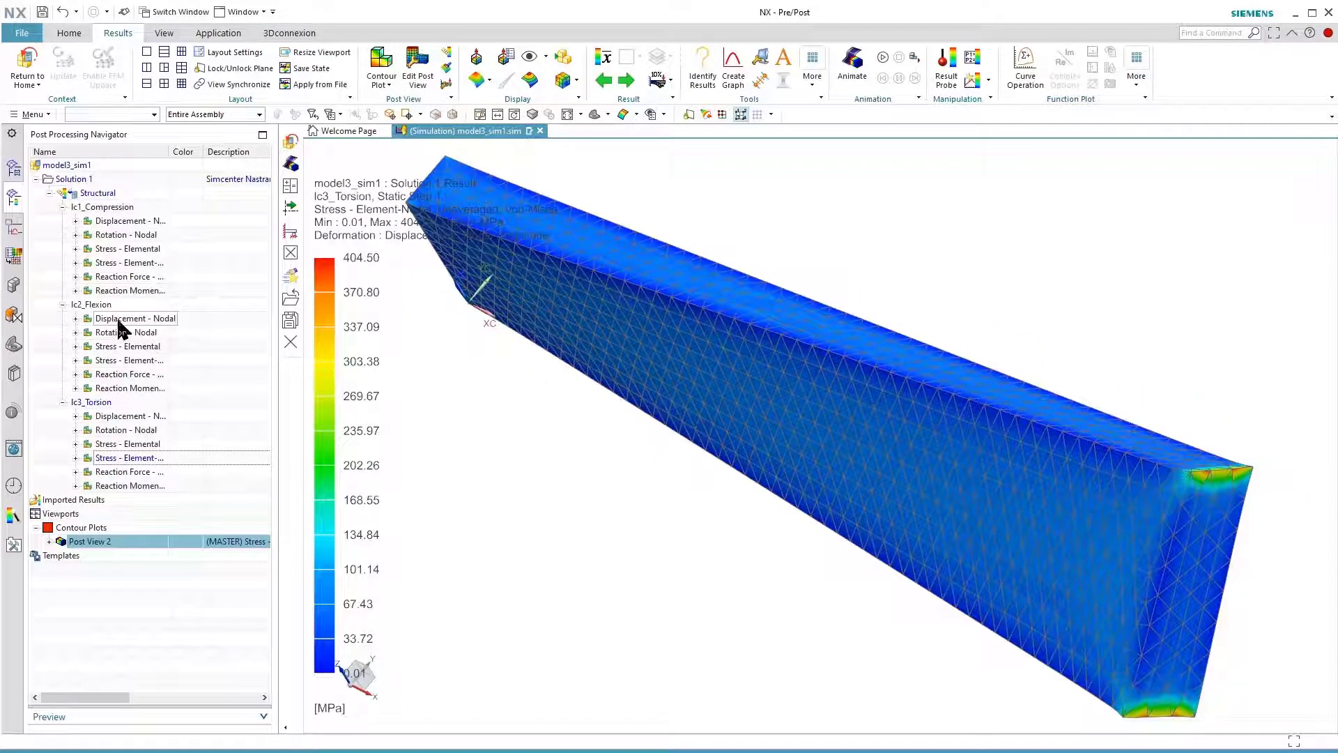
double_click(122, 359)
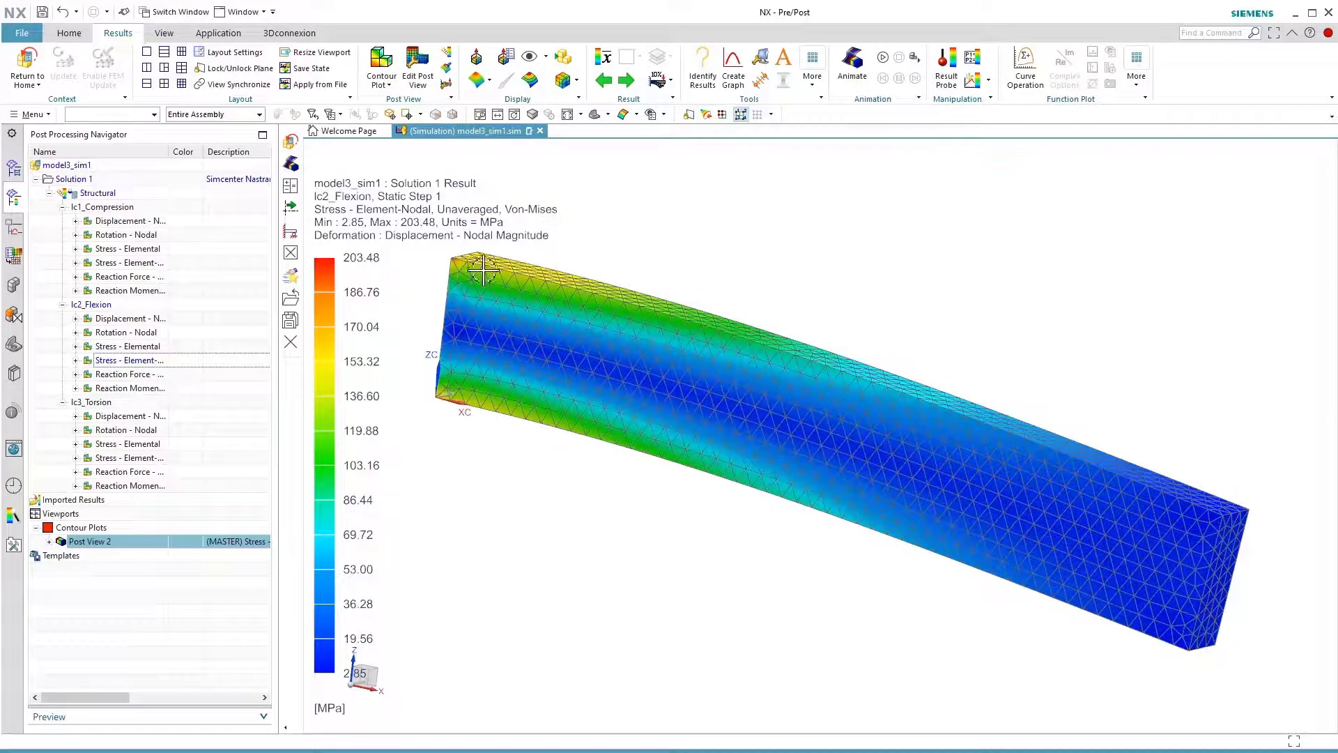
double_click(128, 263)
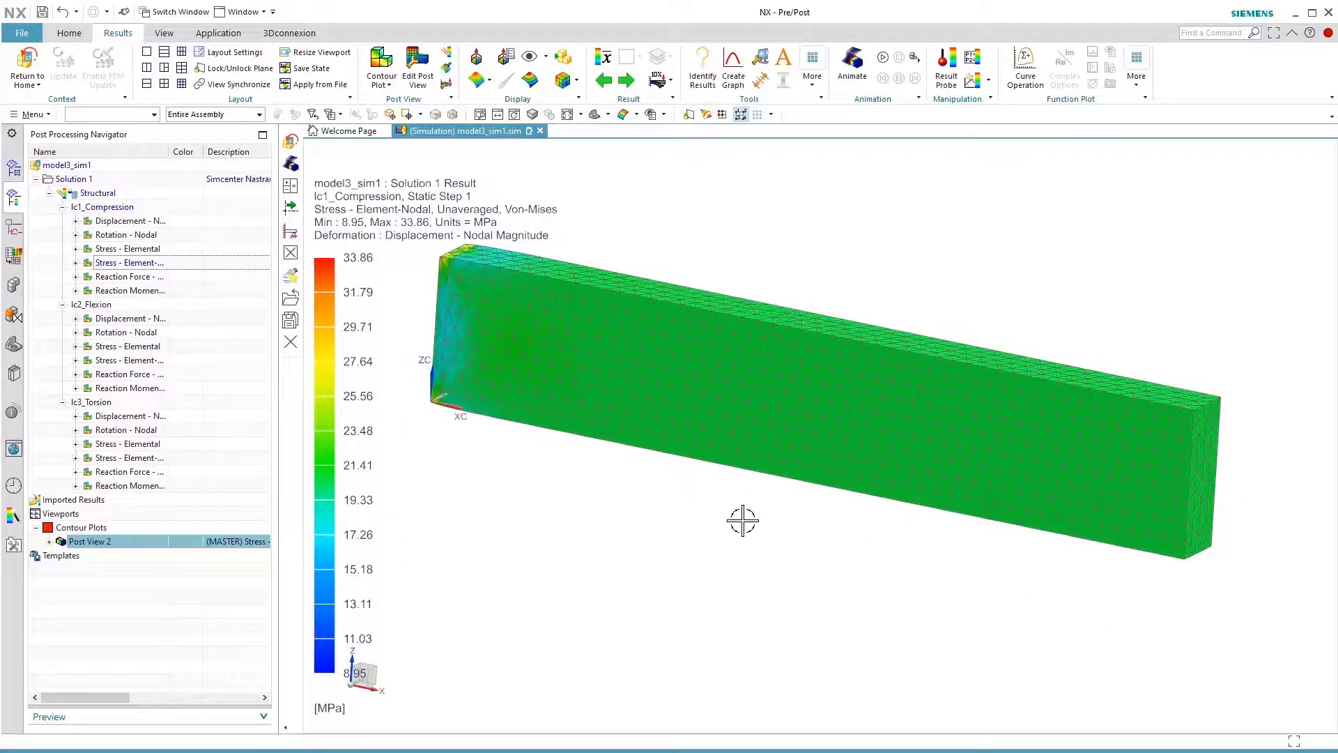
Return to the simulation model and create a combined load case named lc_All from Solution 1's structural results
click(26, 70)
click(103, 458)
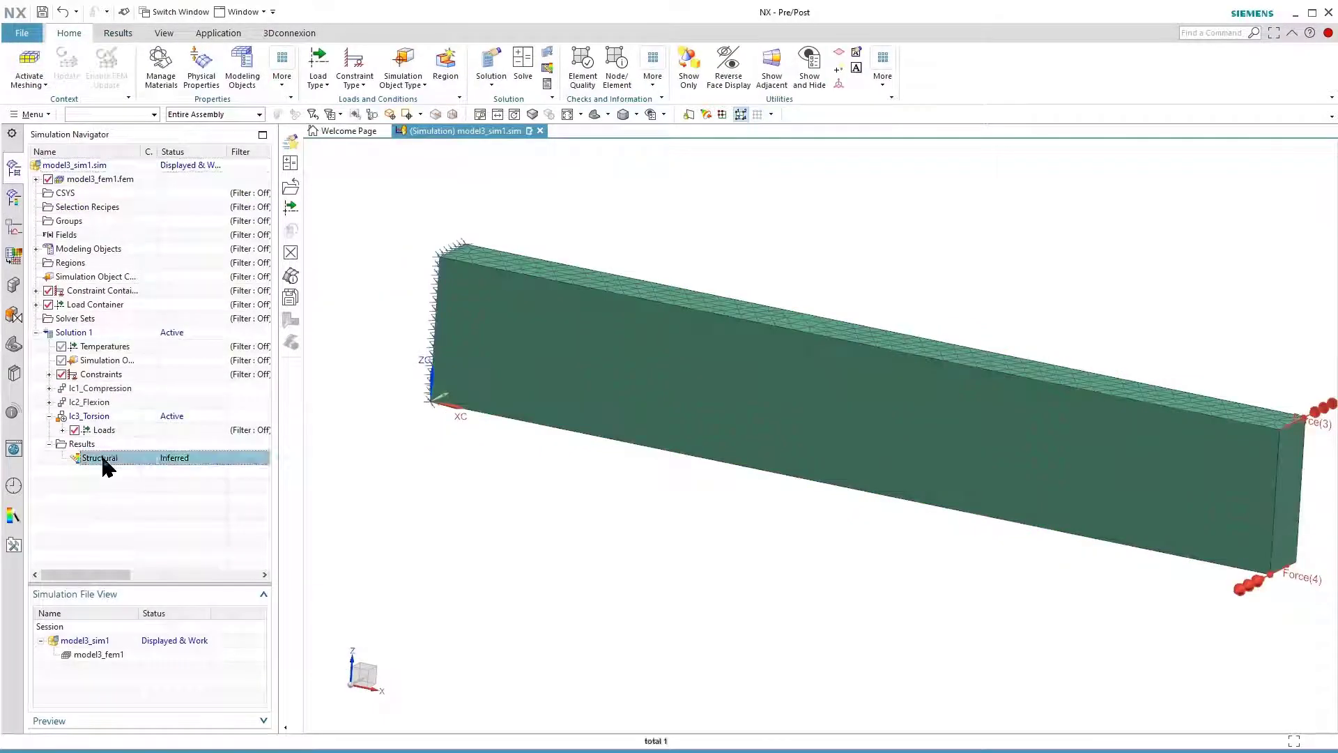
right_click(108, 467)
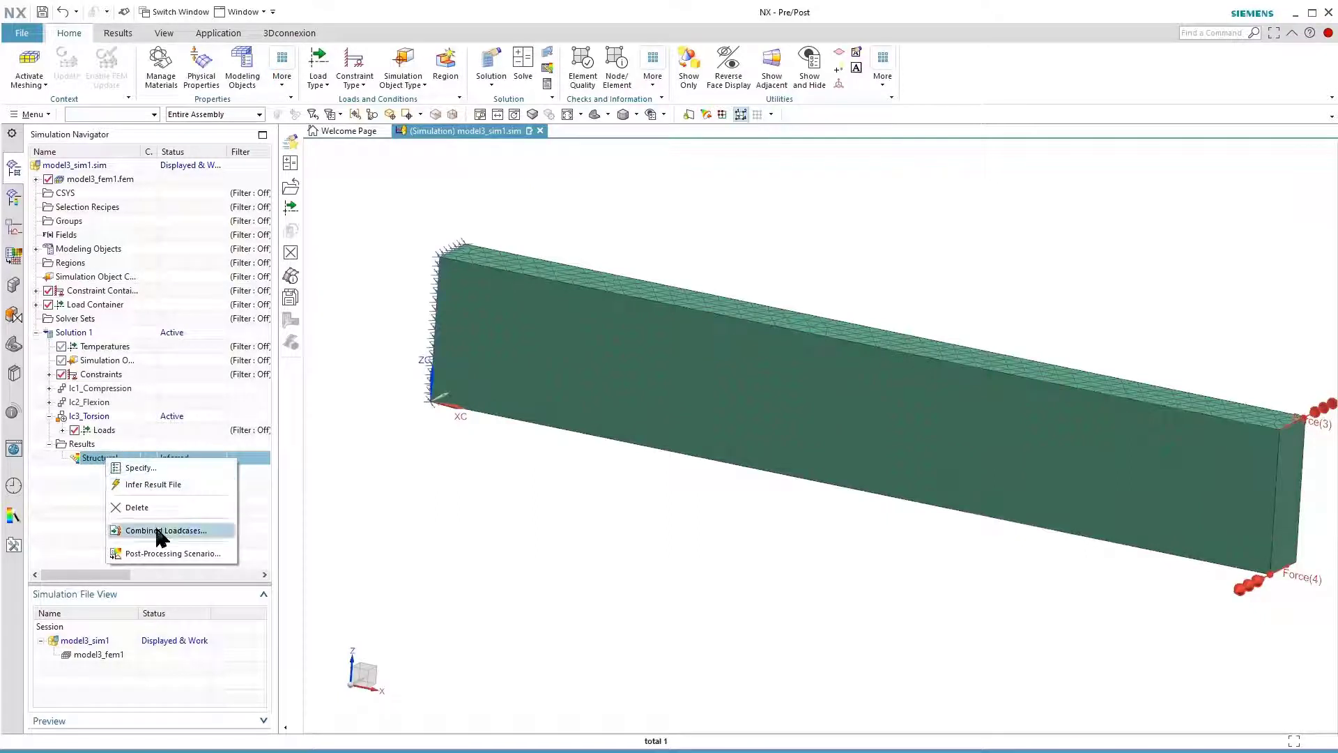
click(223, 525)
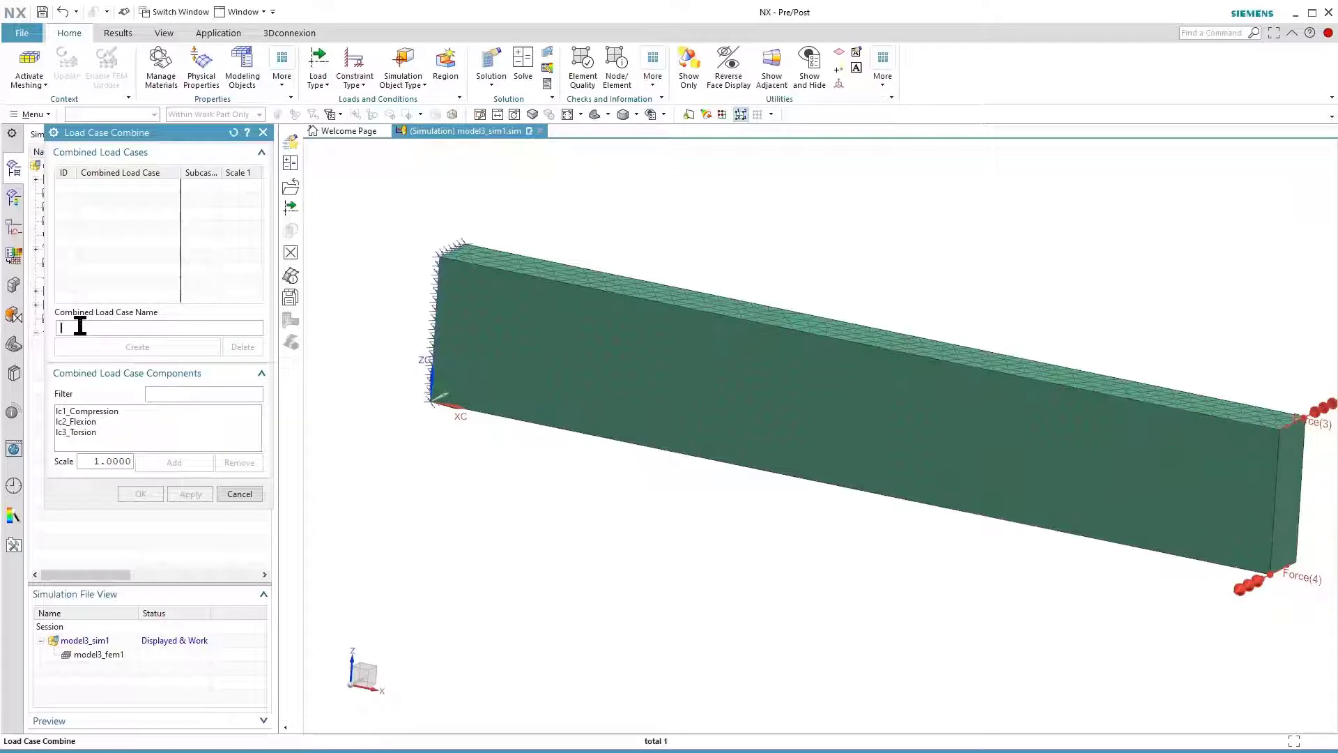
text(lc_All)
click(113, 347)
Add lc1_Compression, lc2_Flexion and lc3_Torsion to lc_All, each with a scale of 1
click(91, 411)
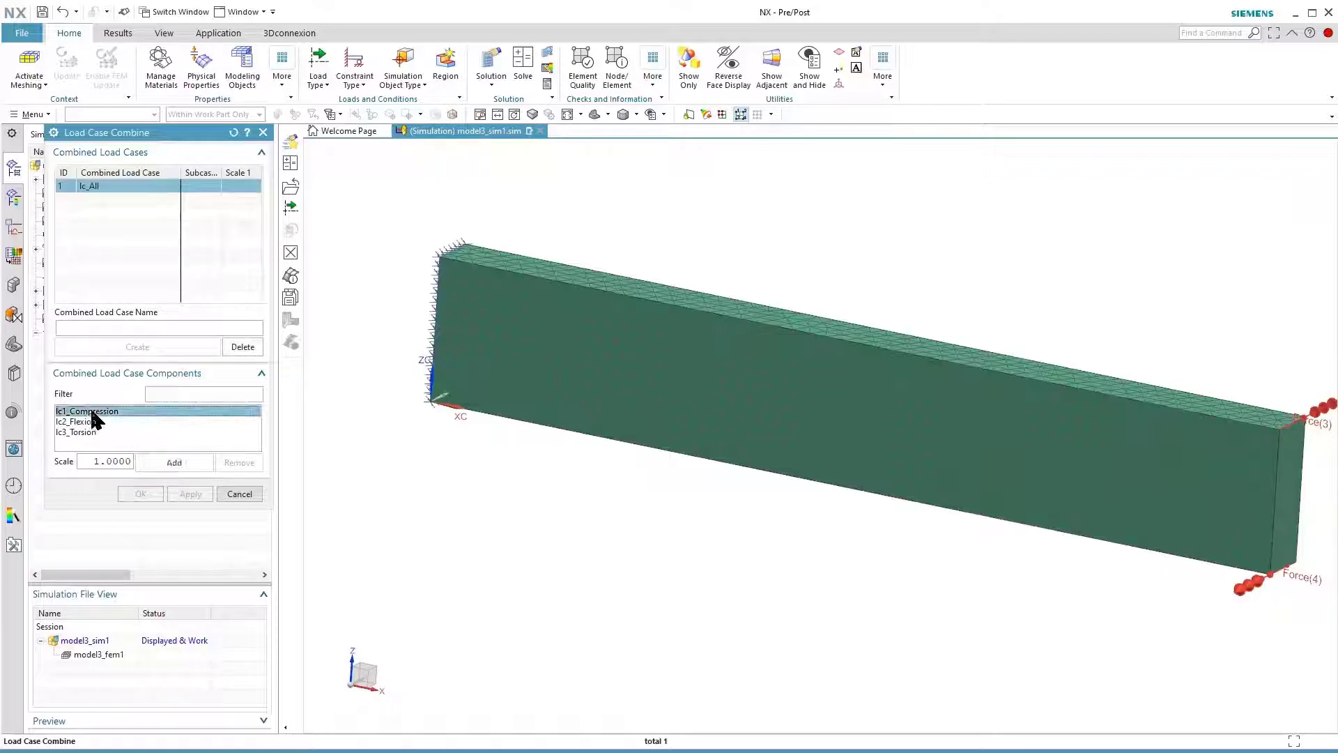
click(160, 460)
click(85, 424)
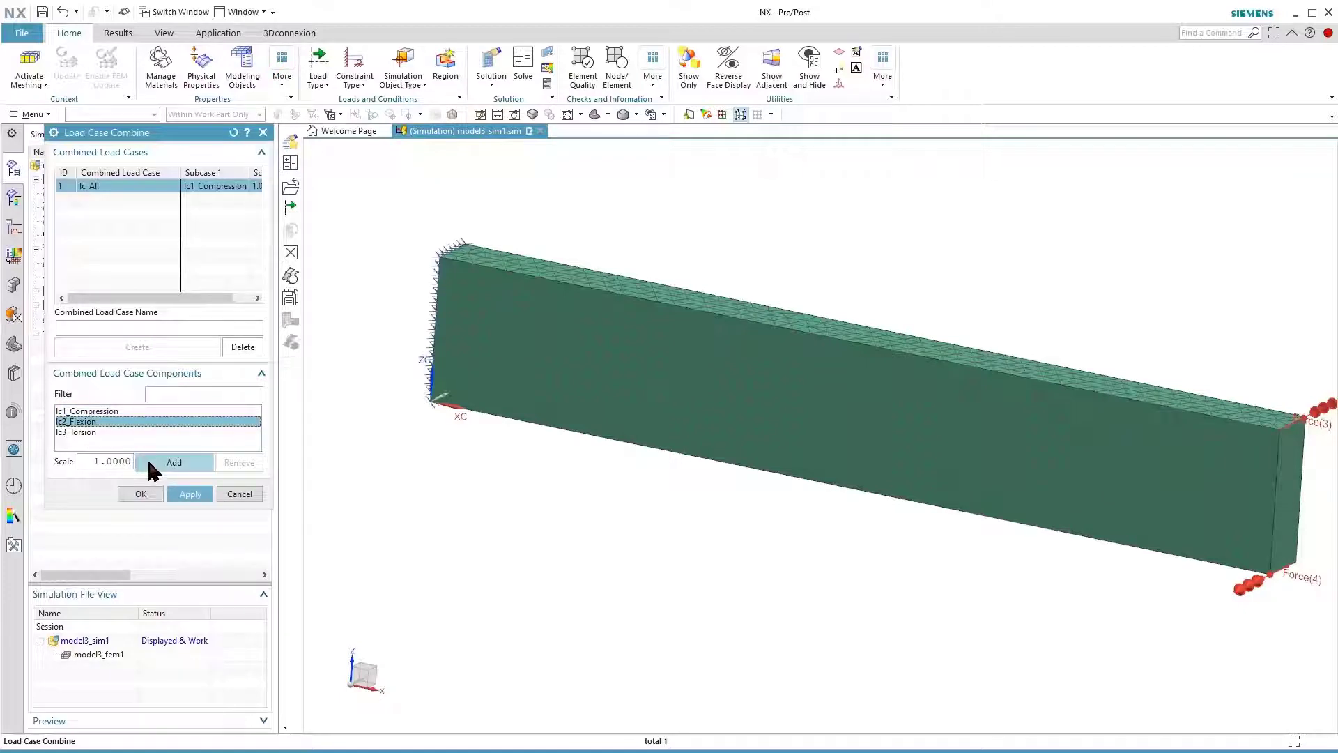
click(147, 462)
click(80, 433)
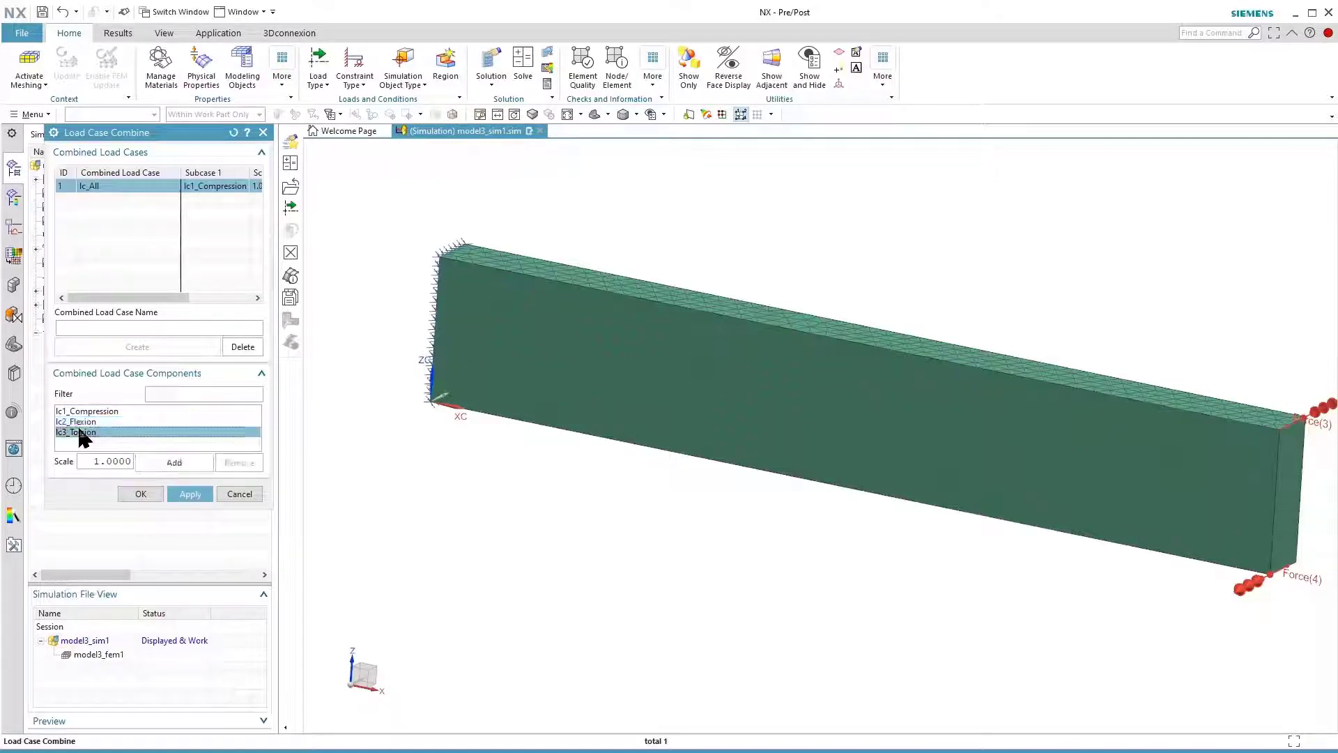
click(167, 461)
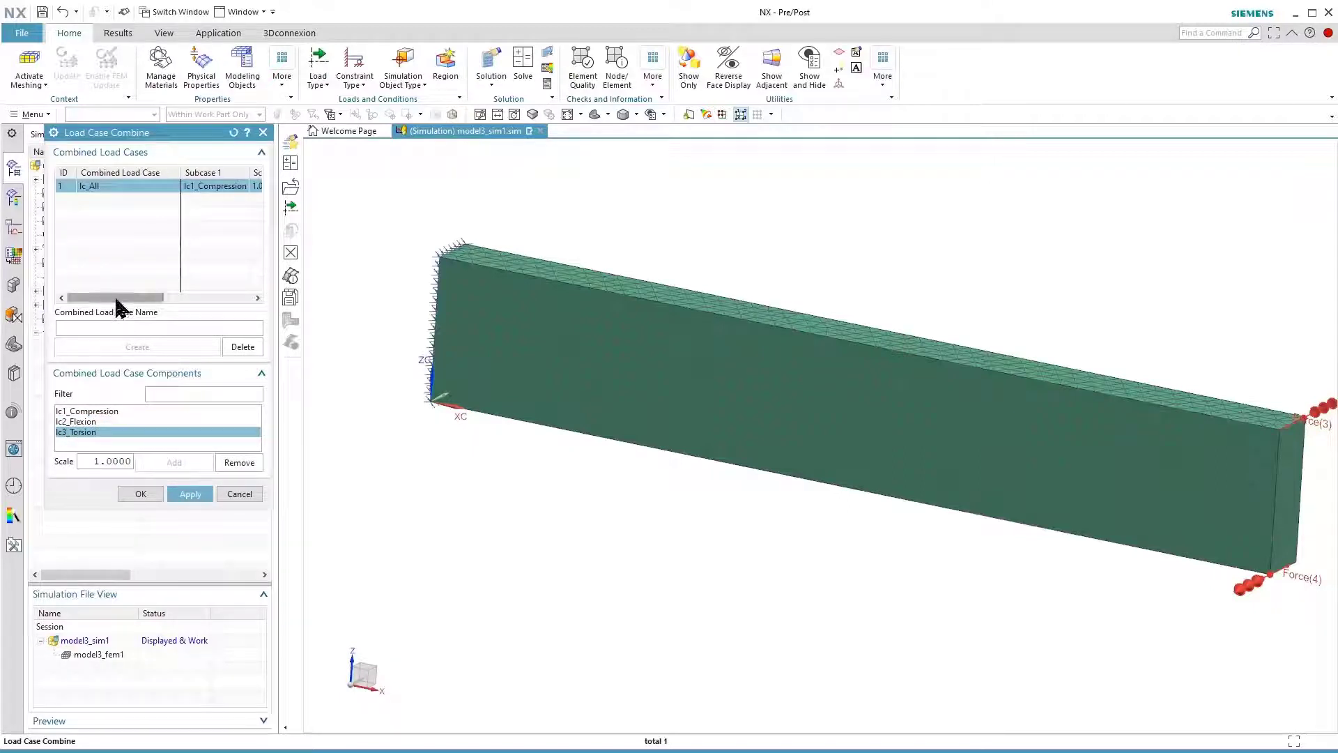
mouse_move(116, 300)
mouse_down()
mouse_move(222, 307)
mouse_move(92, 296)
mouse_up()
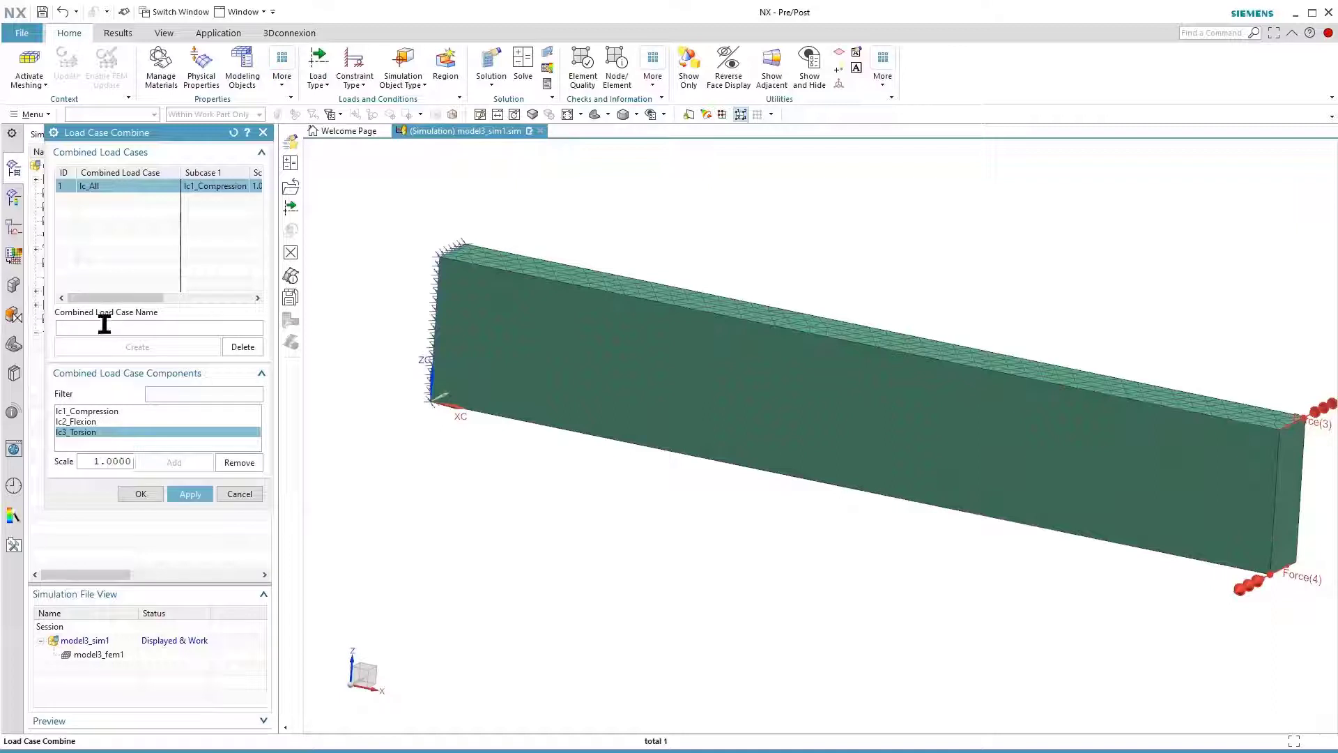
Create a second combined load case named lc_Flex_Tors and add lc2_Flexion to it with a scale of -1
click(104, 325)
text(lc_Flex_Tors)
click(116, 340)
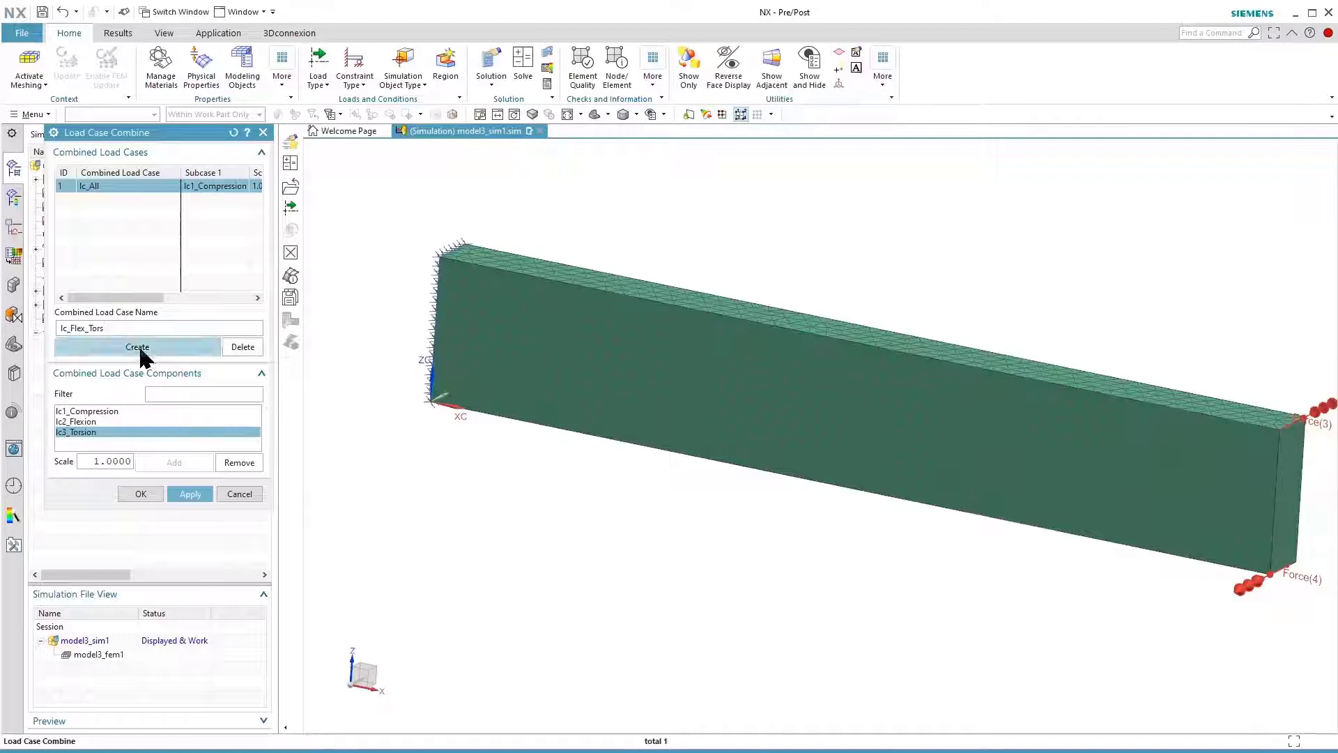
click(89, 423)
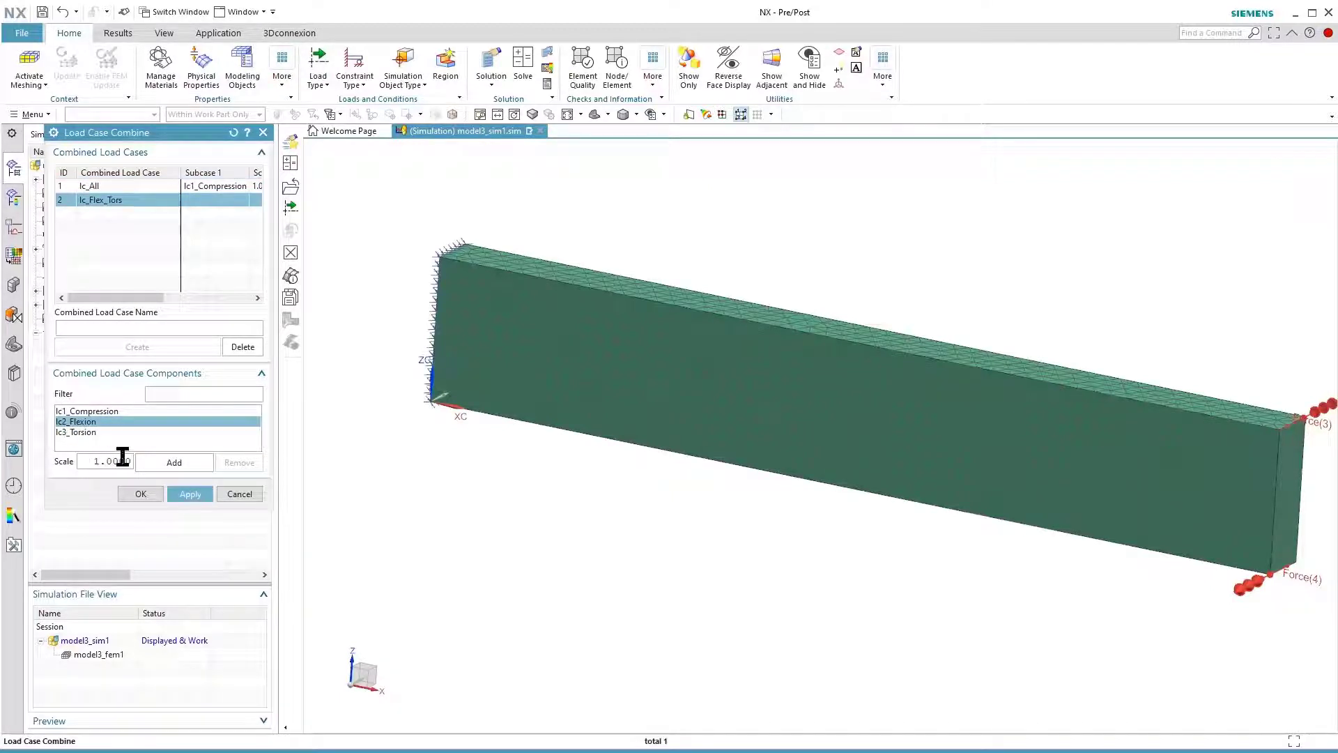
text(-)
click(163, 463)
Add lc3_Torsion to lc_Flex_Tors with a scale of 0.5 and accept the load case combinations
click(93, 433)
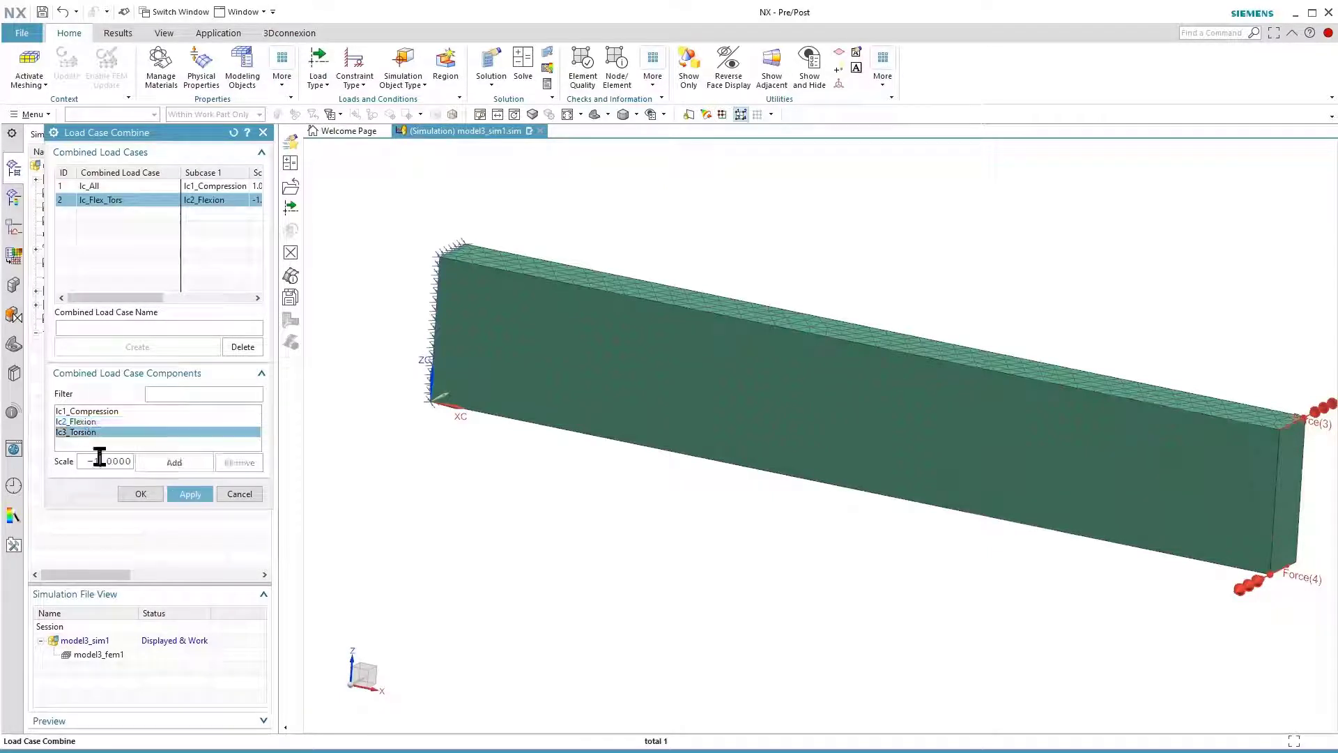
double_click(99, 460)
text(0.5)
click(162, 464)
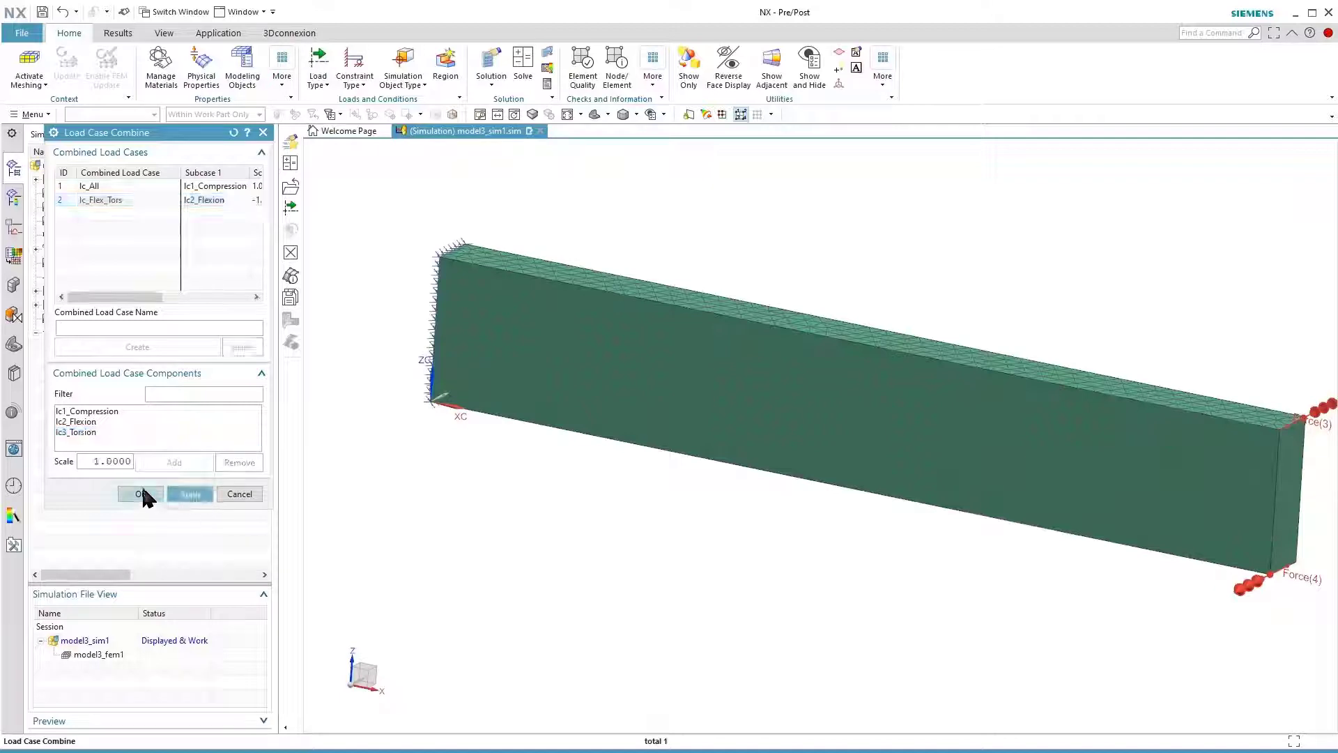
click(144, 494)
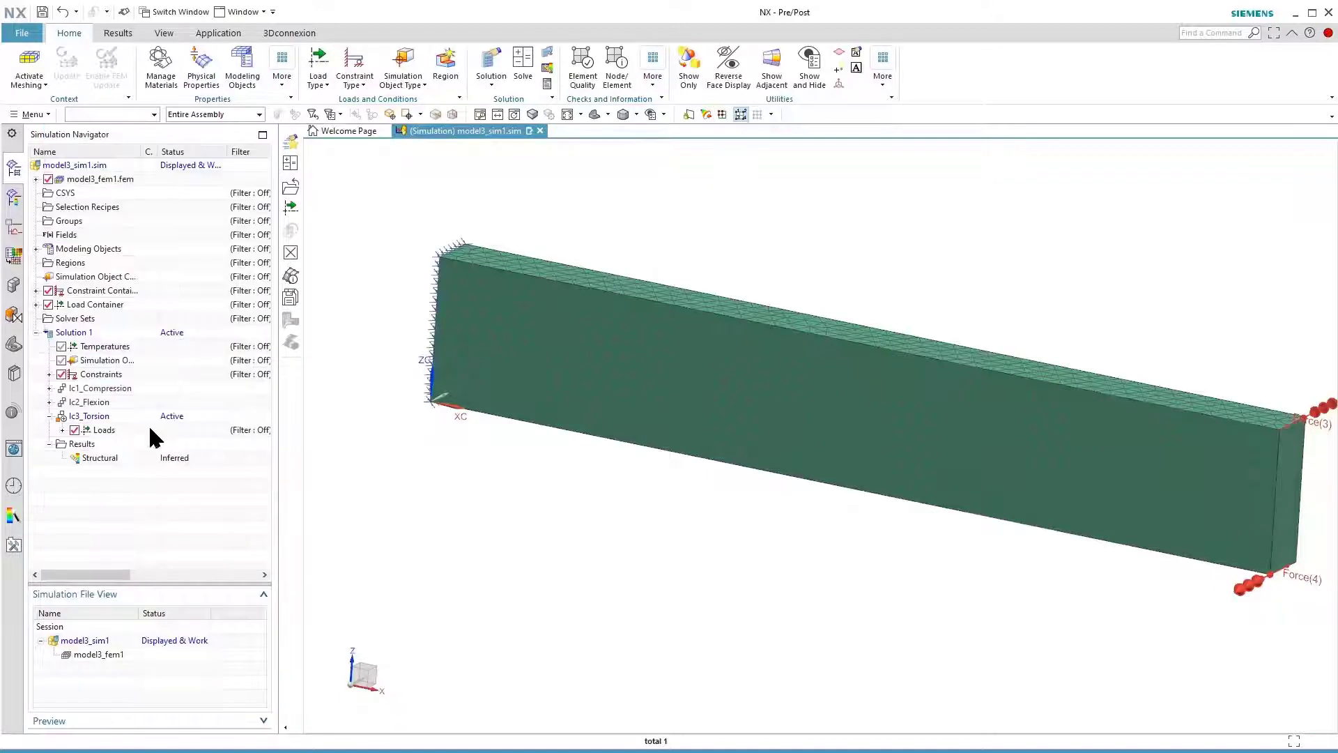
Open the structural results of Solution 1 and list the result types of lc_All and lc_Flex_Tors
double_click(100, 458)
click(62, 207)
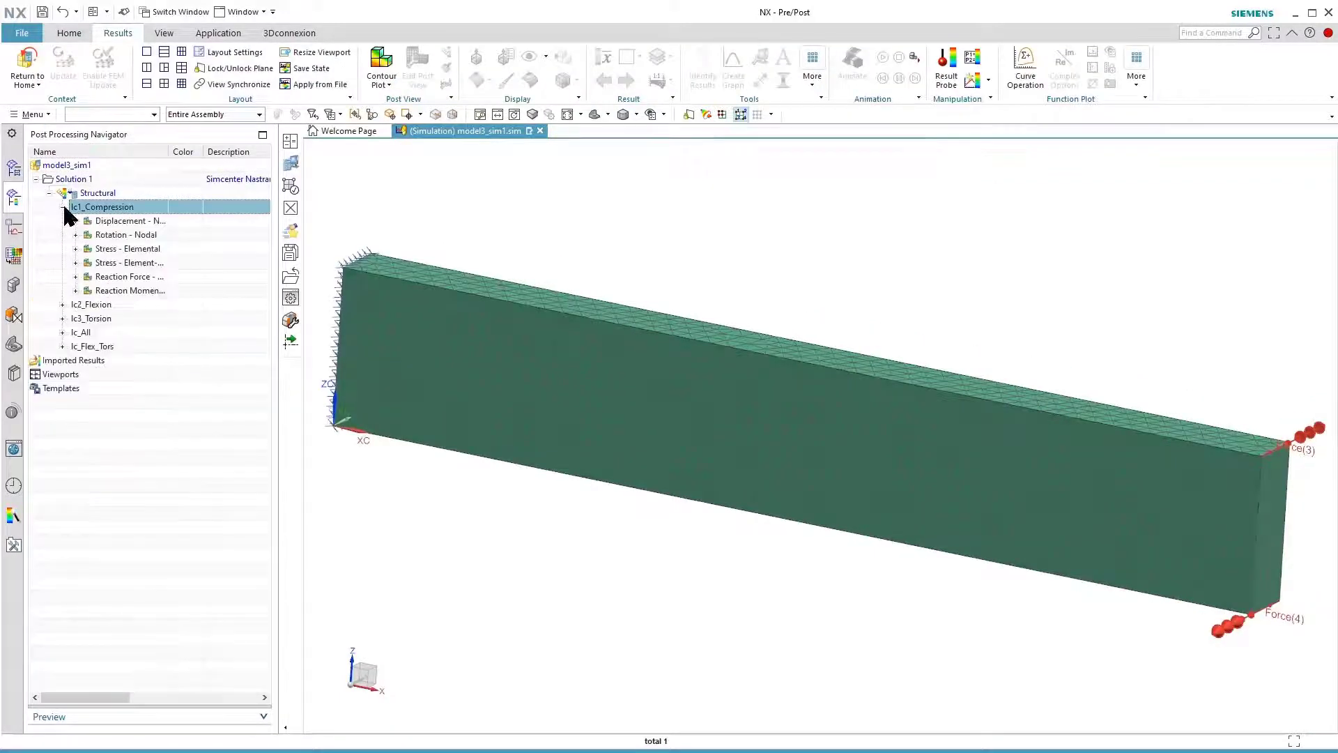
click(62, 333)
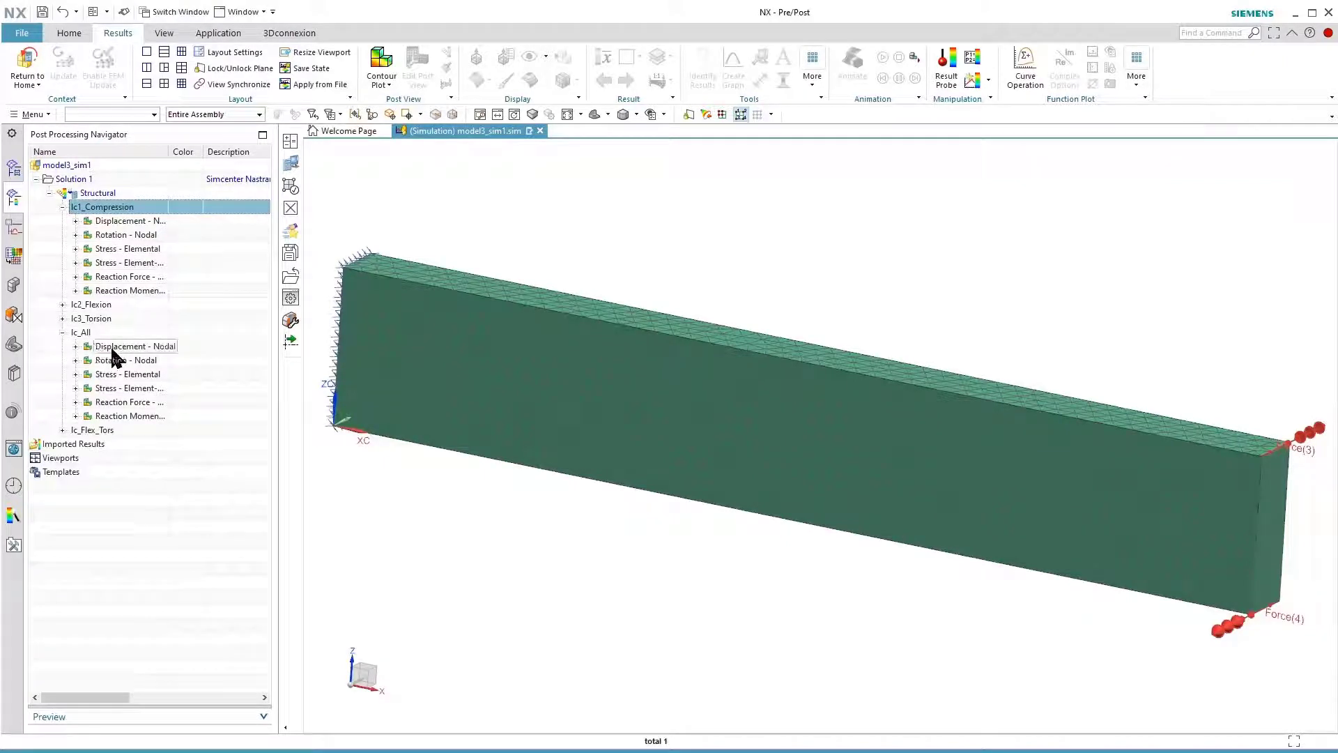
click(62, 430)
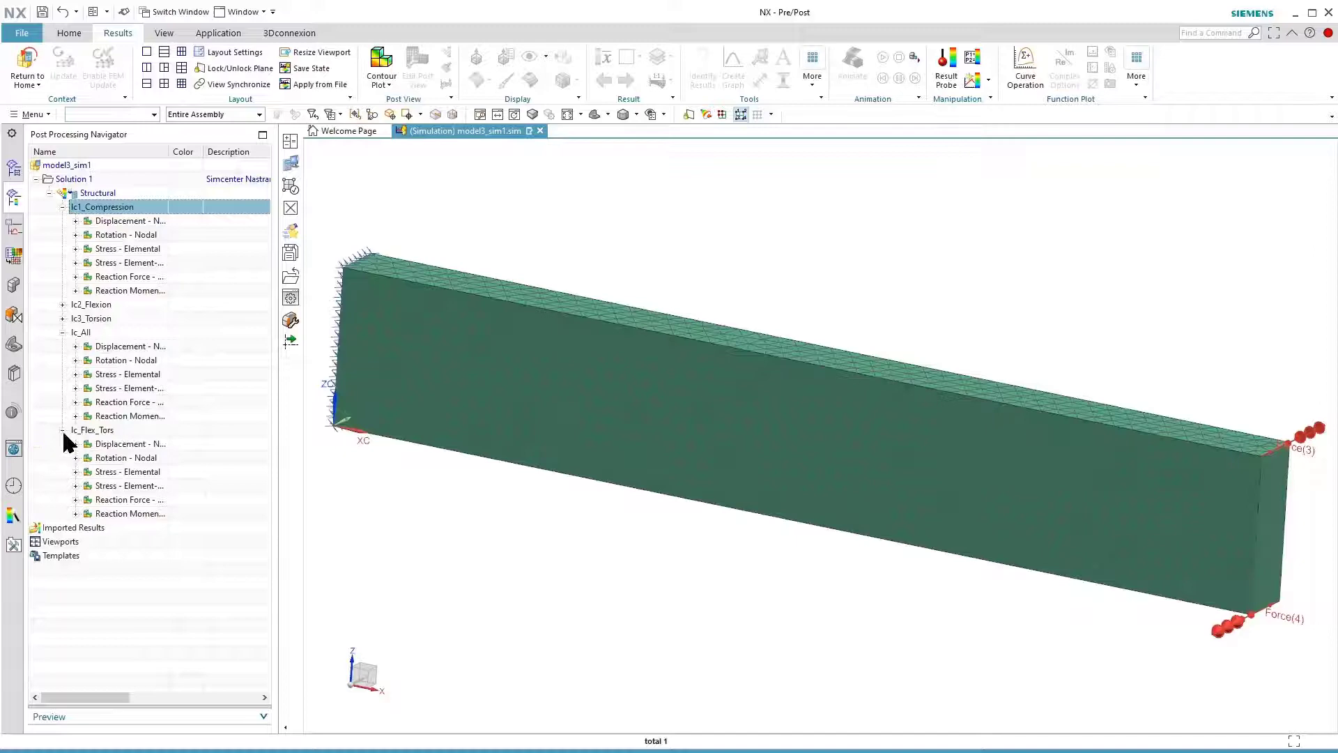
Plot the nodal displacement and element-nodal stress of lc_All and of lc_Flex_Tors in turn
double_click(116, 348)
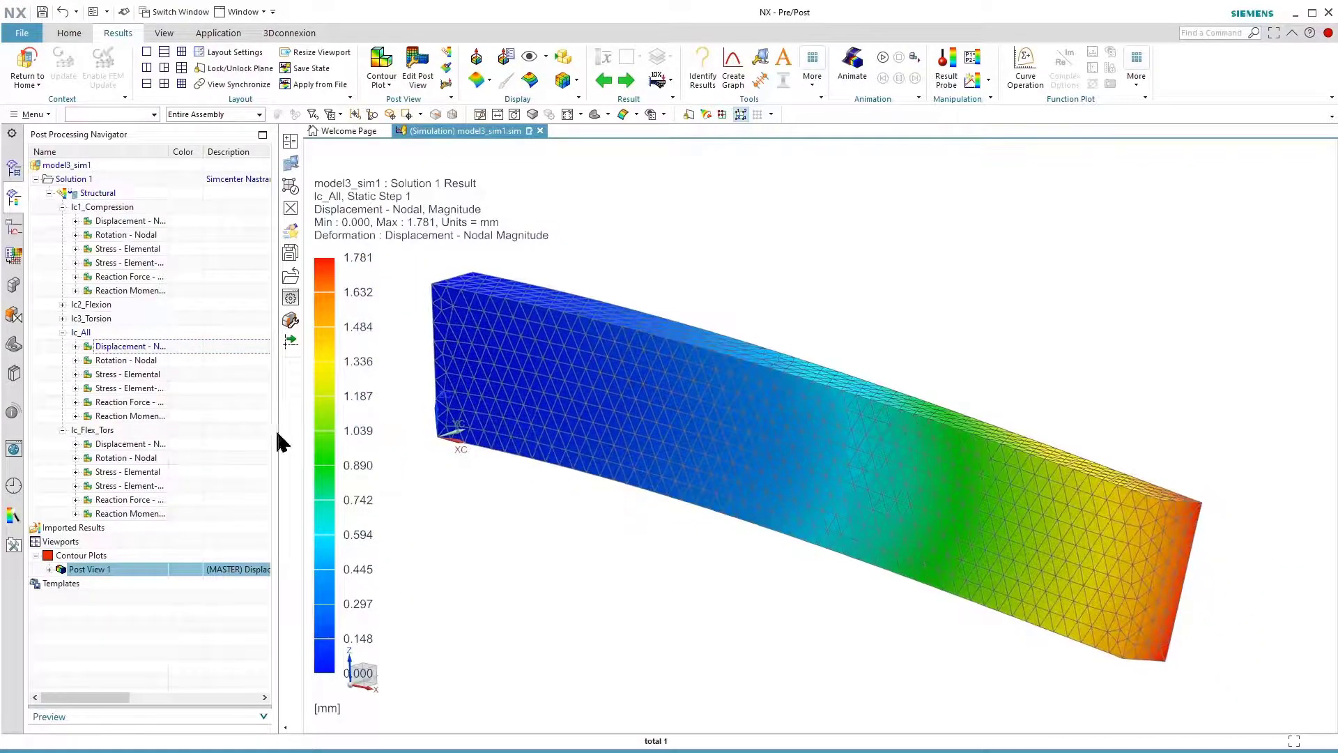
double_click(127, 389)
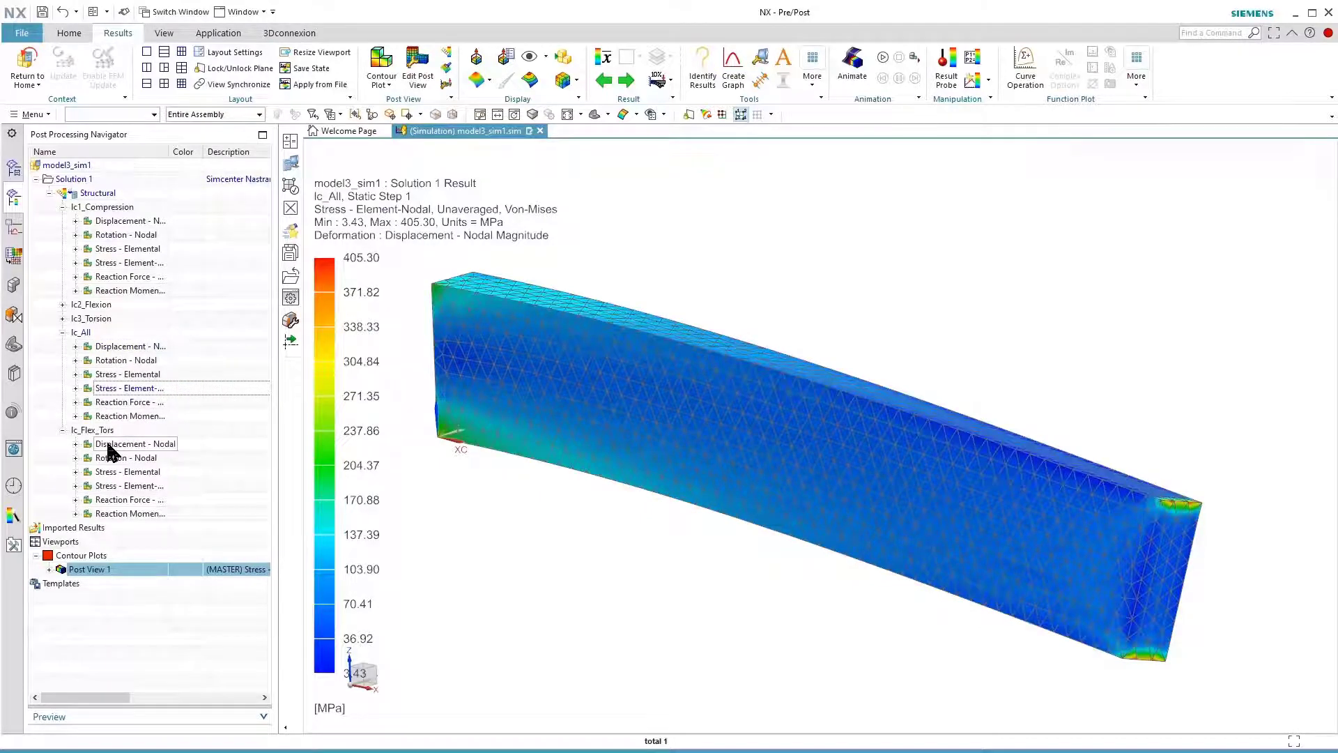
double_click(109, 446)
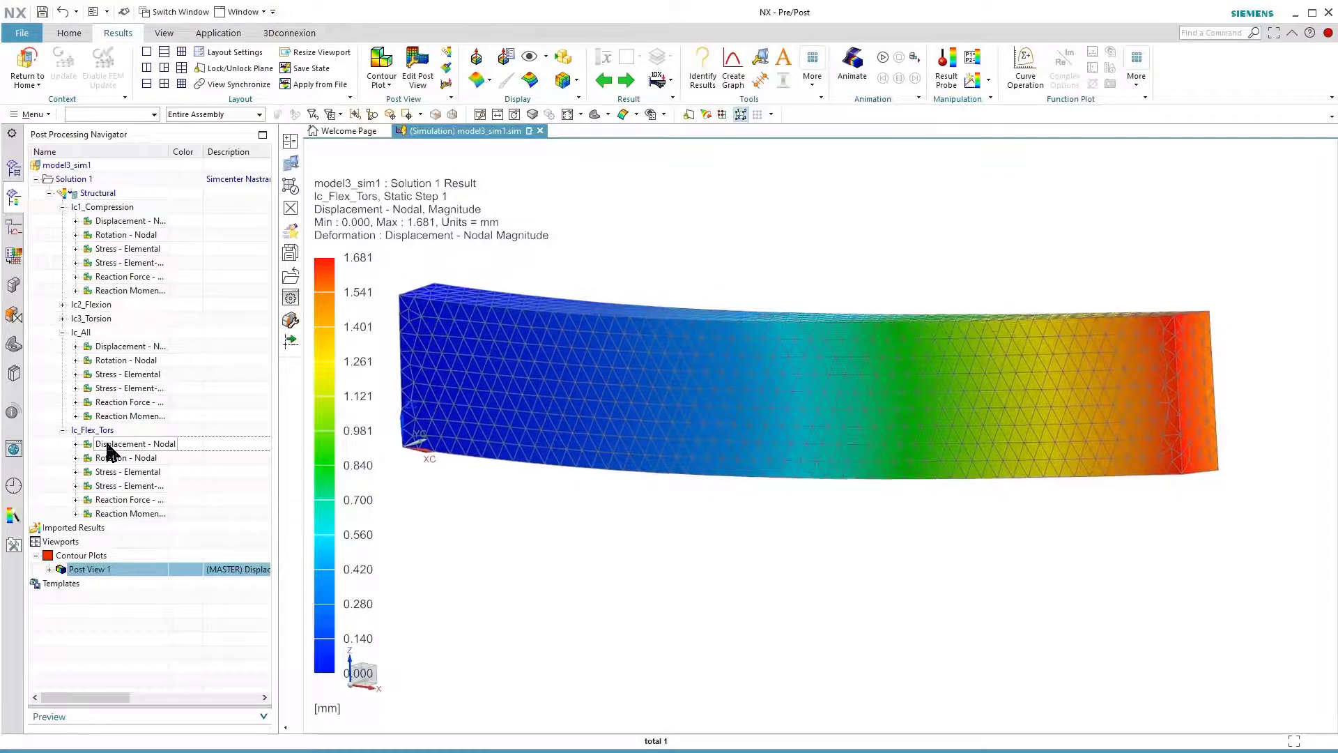
double_click(120, 486)
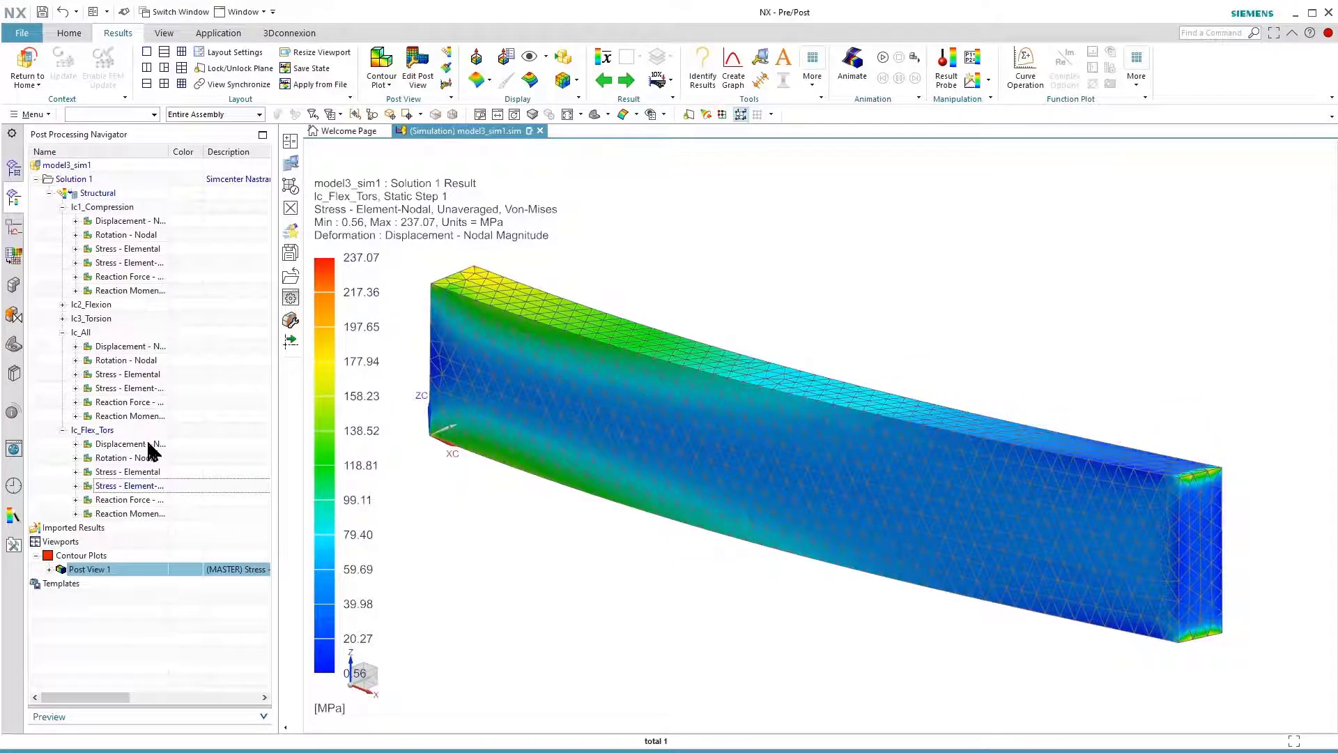
Return to the simulation model, list the defined loads and constraints, and highlight the Fixed(1) constraint on the beam
click(27, 68)
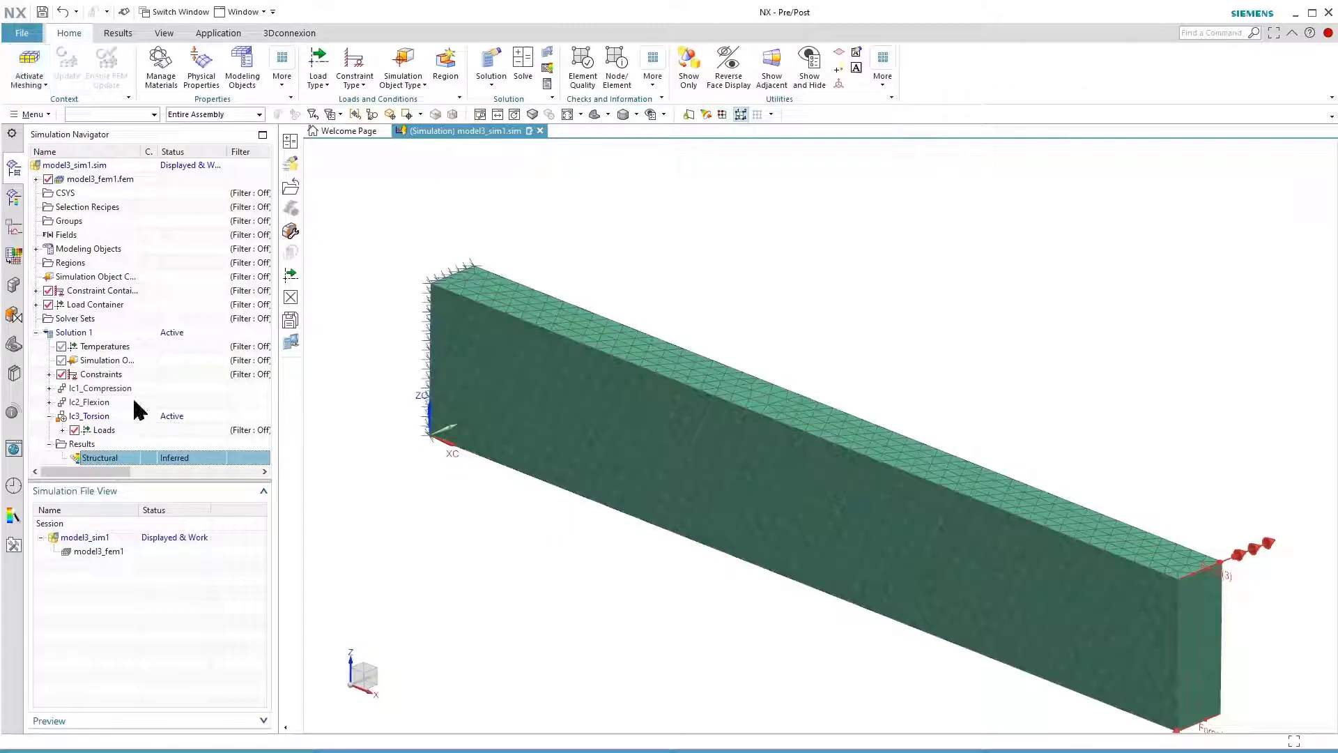
right_click(88, 335)
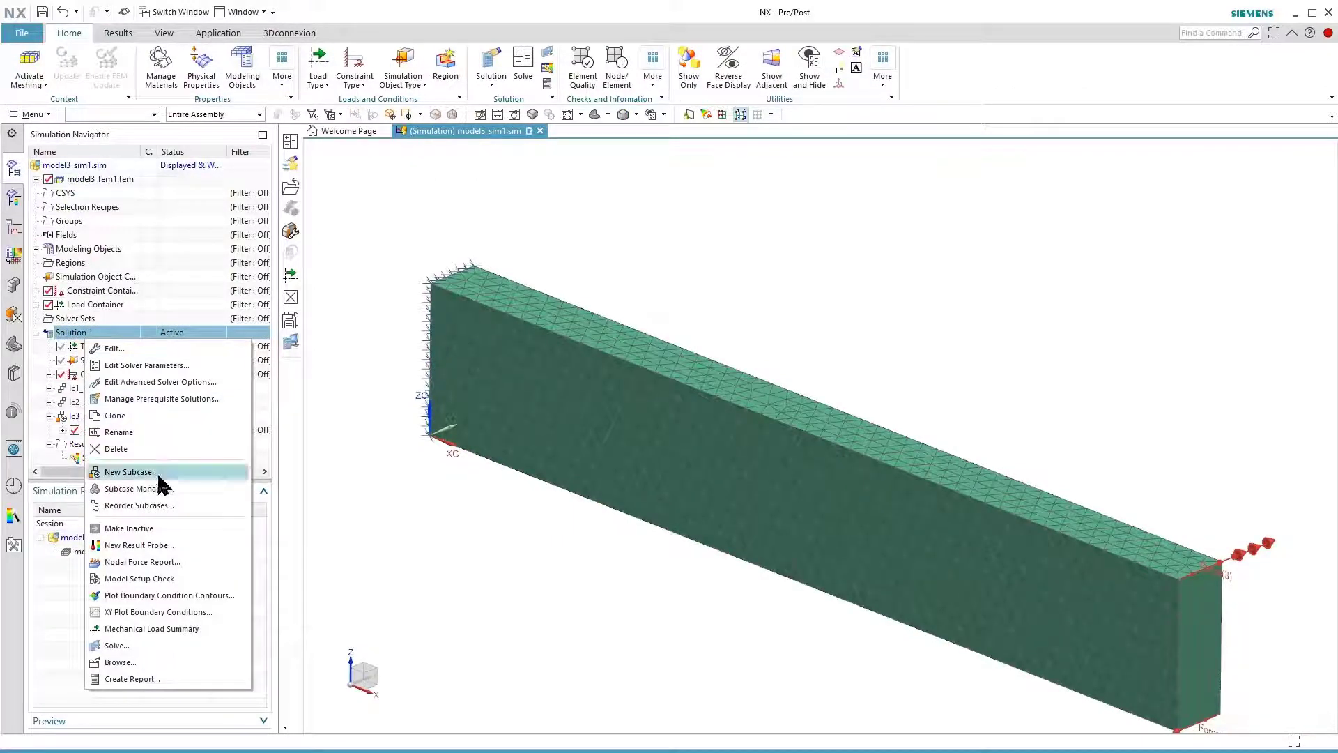
click(36, 304)
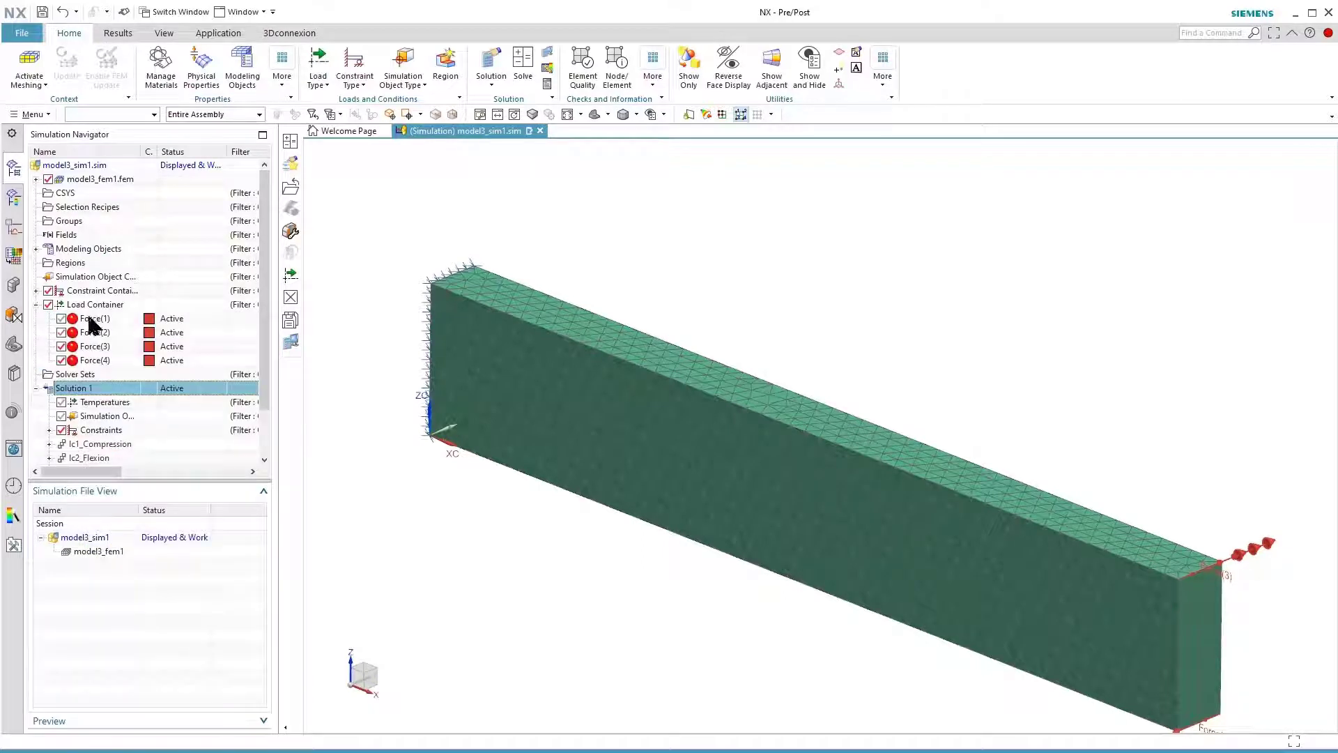
click(36, 290)
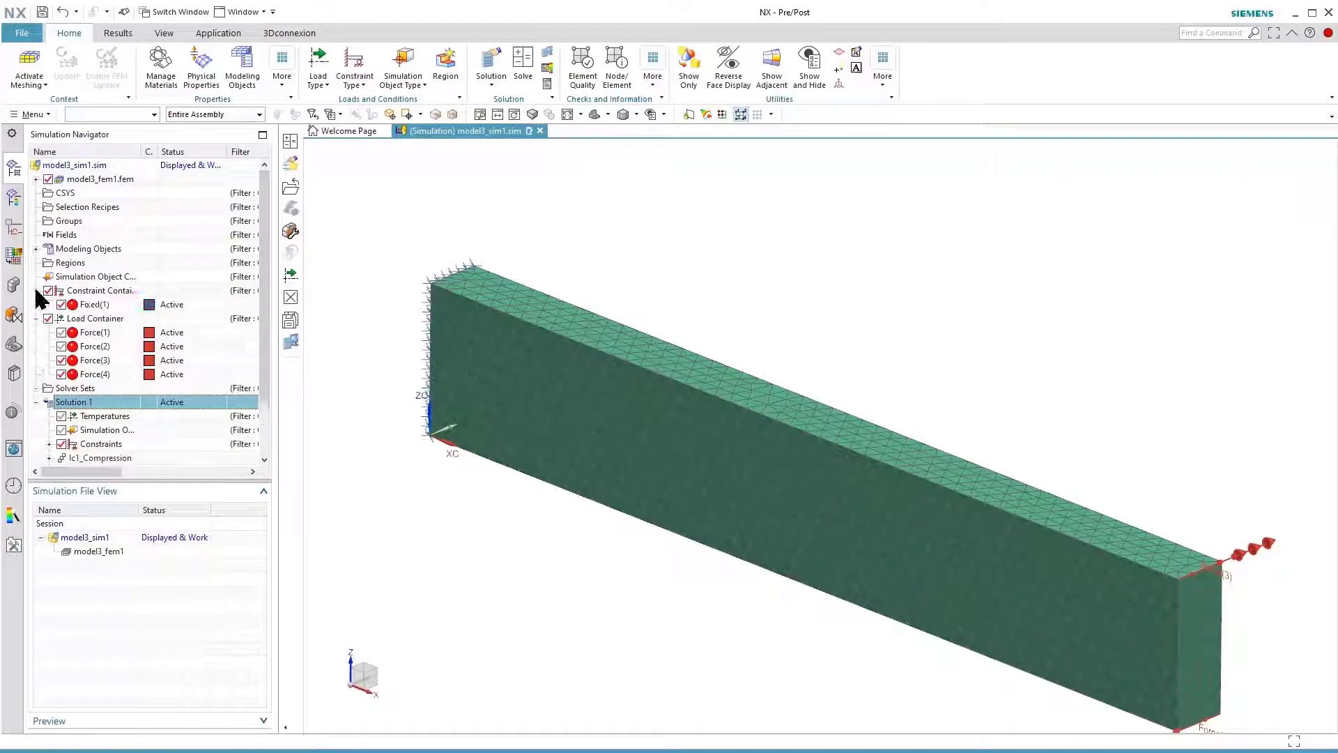
click(106, 305)
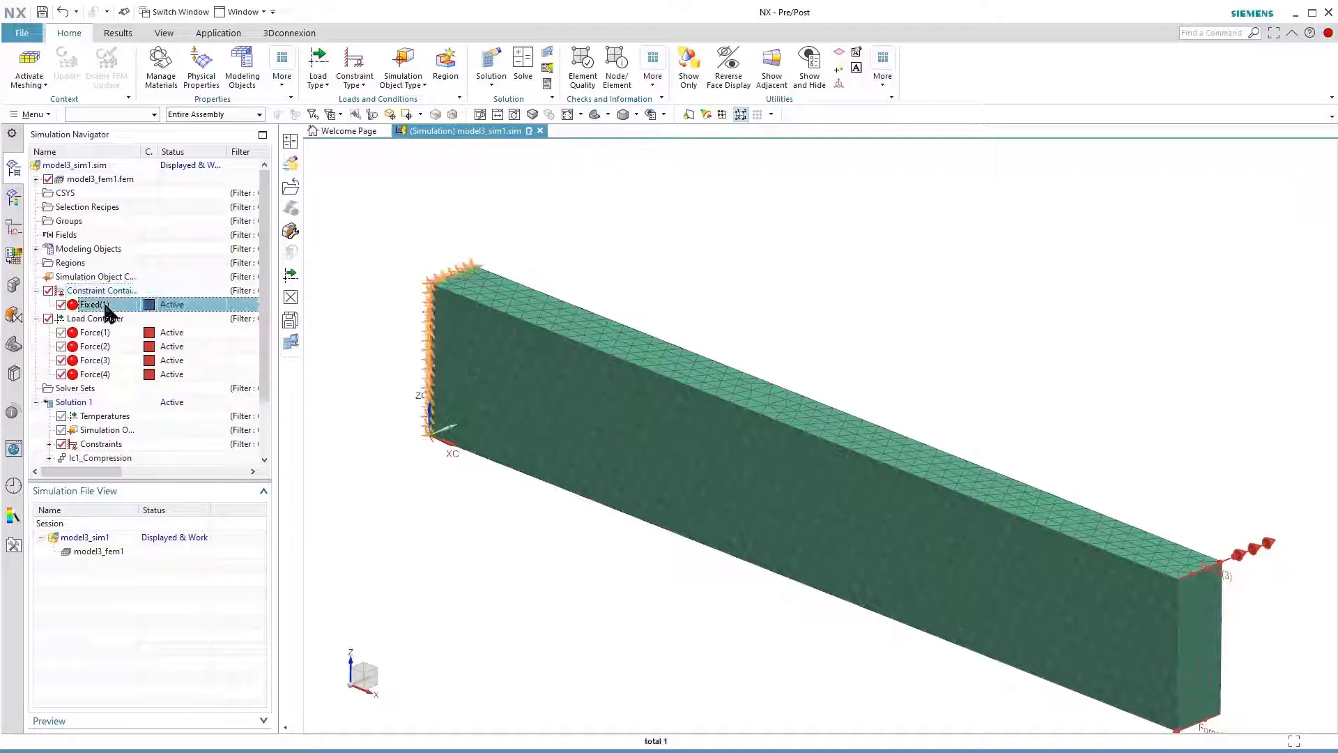